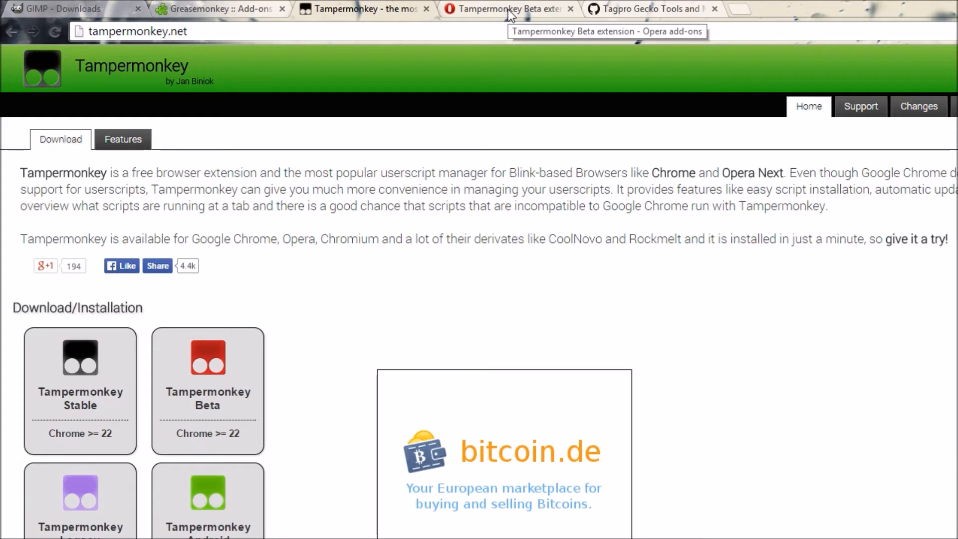
View the Tagpro Gecko Tools gist in the browser and switch to the tilesV2 image in GIMP
left_click(621, 9)
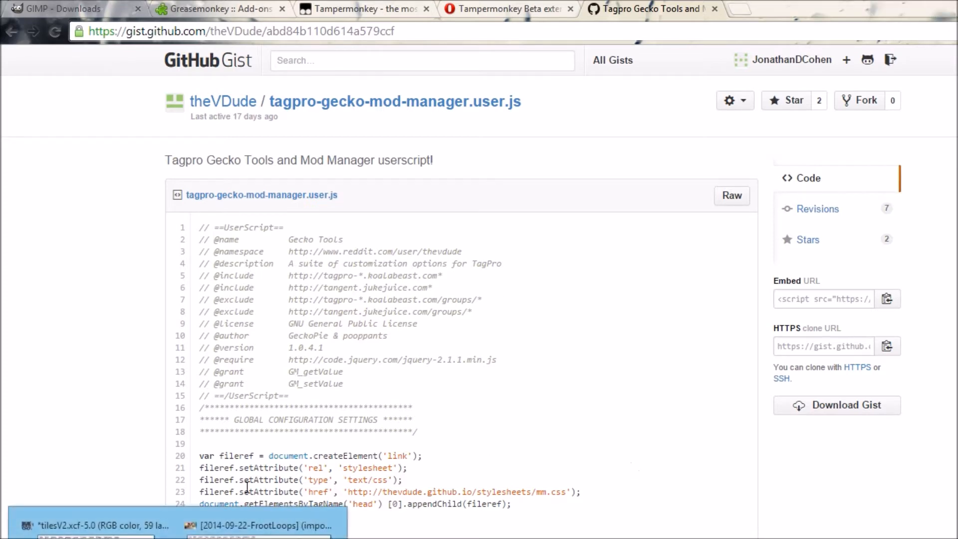
left_click(65, 526)
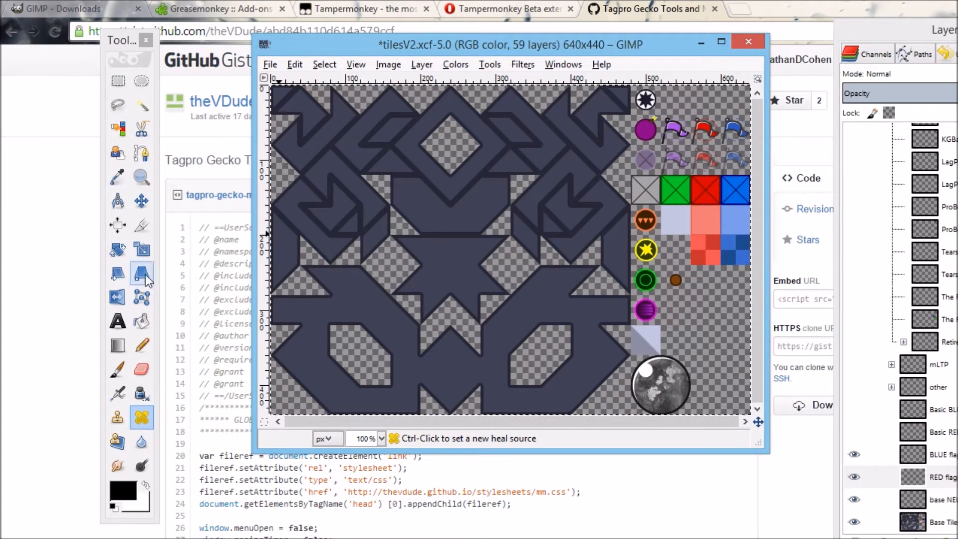
Activate the Move tool and collapse the MLTP, mLTP and other layer groups
left_click(142, 200)
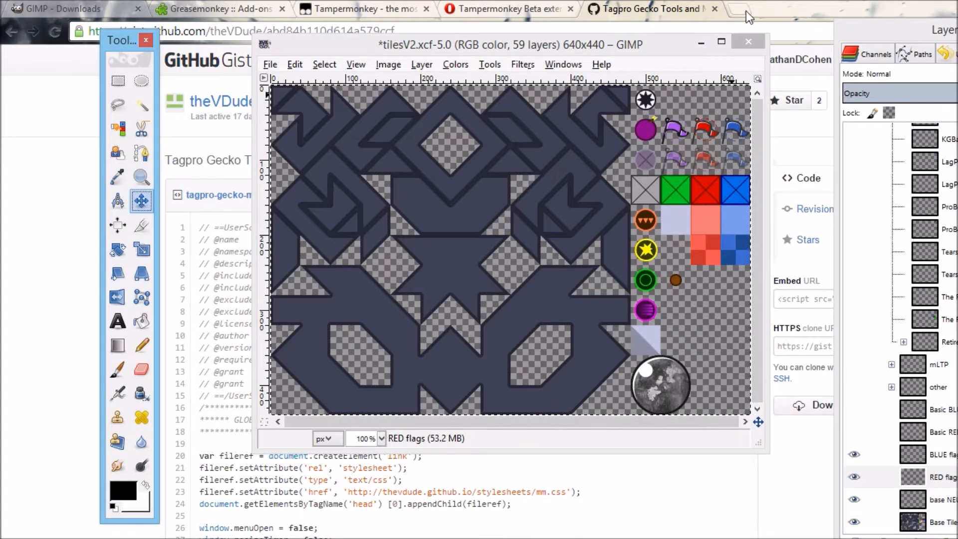
left_click_drag(957, 469, 957, 369)
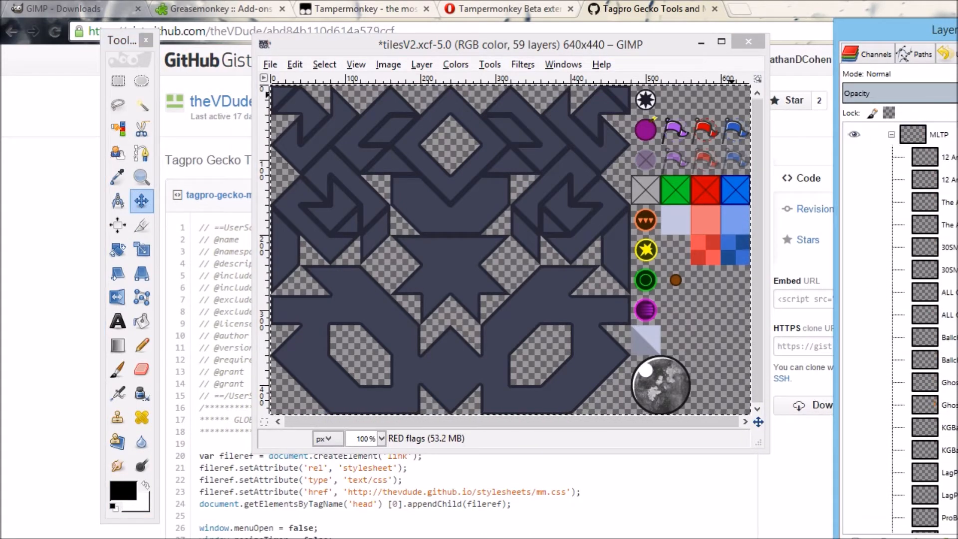
left_click(891, 136)
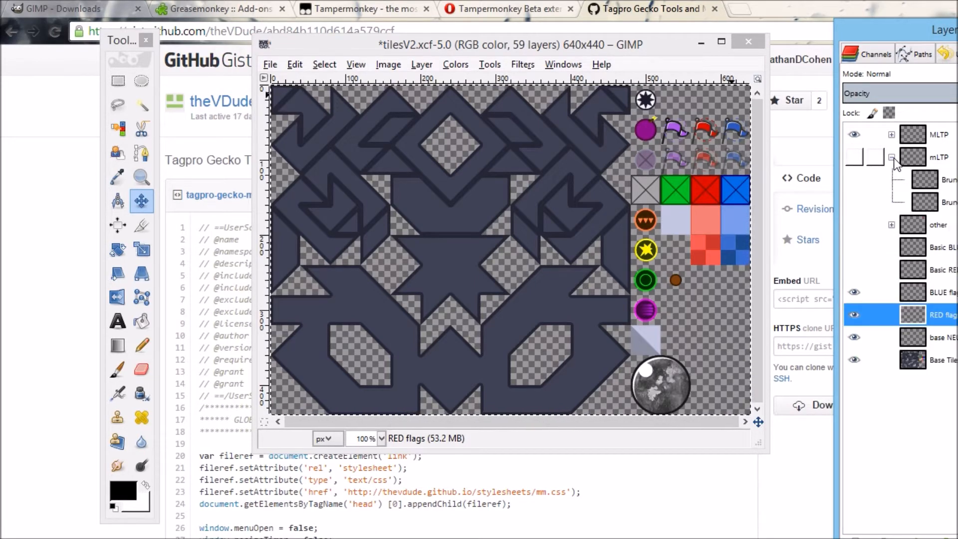
left_click(891, 179)
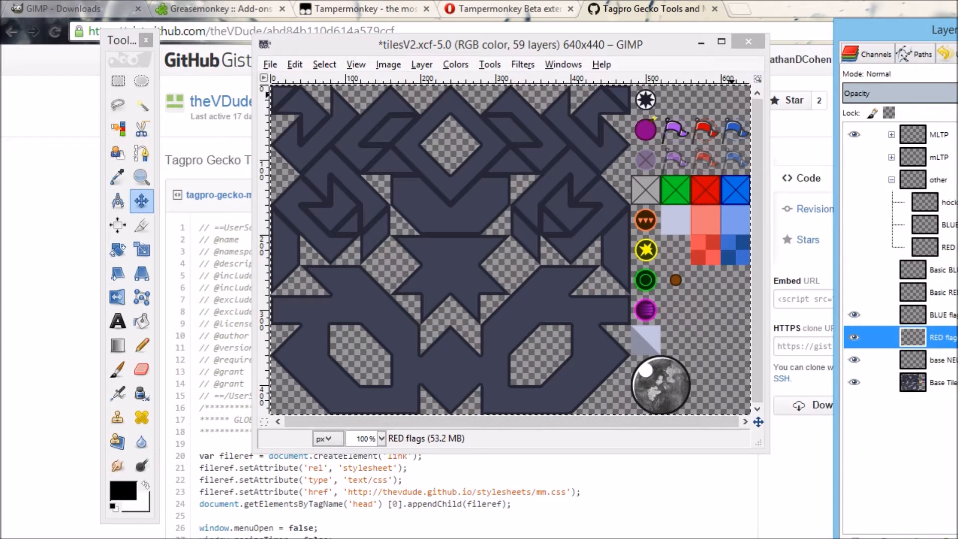
left_click(892, 180)
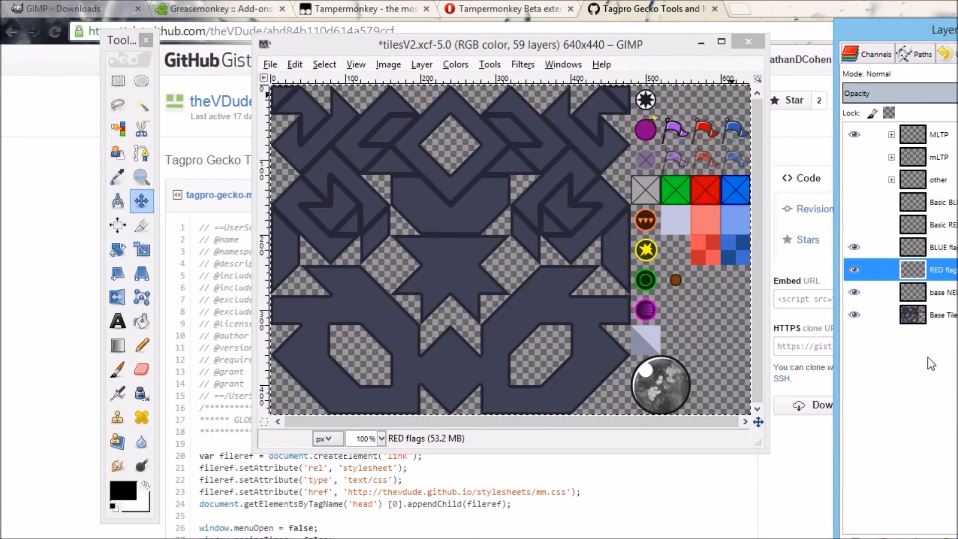
Toggle the visibility of the basic ball layers and the flag layers to check what each contributes to the tileset
left_click(855, 224)
left_click(854, 292)
left_click(855, 247)
left_click(855, 225)
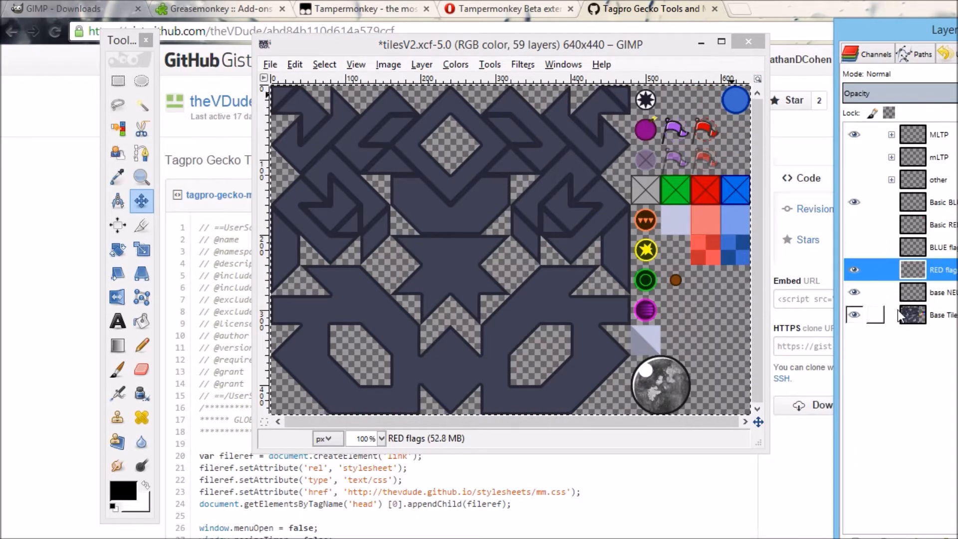
left_click(855, 247)
left_click(854, 225)
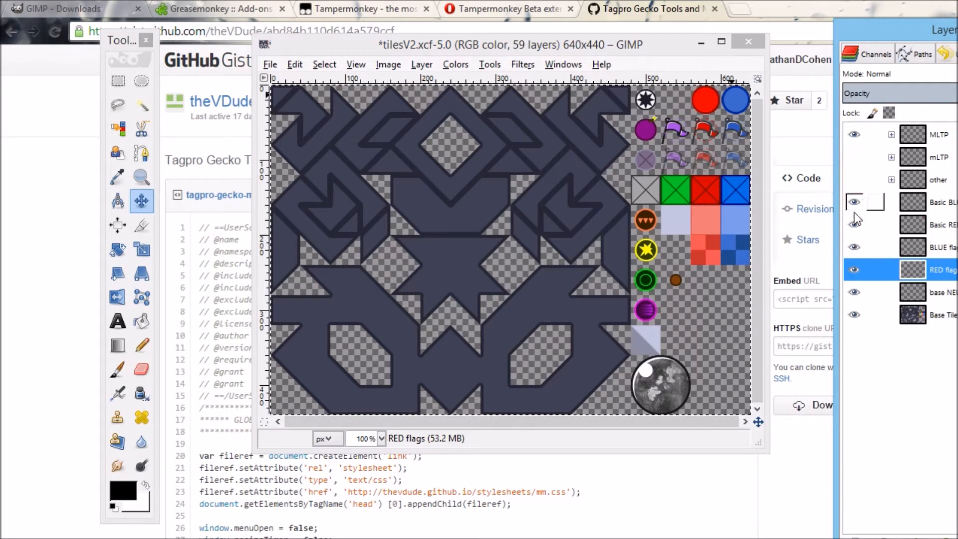
left_click(855, 224)
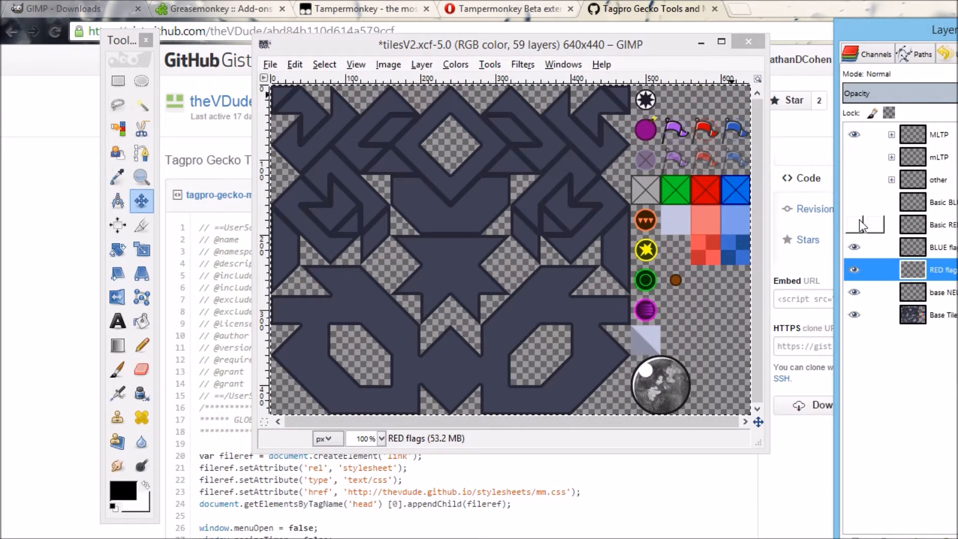
Toggle the blue flag, base neutral and Base Tiles layers to examine what each one contains
left_click(854, 247)
left_click(855, 292)
left_click(855, 292)
left_click(855, 314)
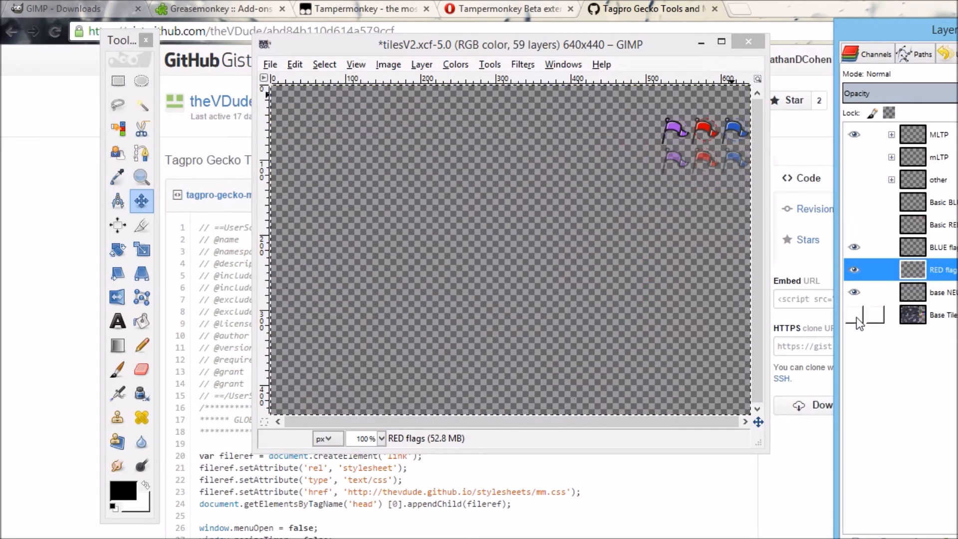
Expand the MLTP layer group and preview its 12 Angry Balls RED and The Antagonists BLUE layers, hiding both again
left_click(892, 135)
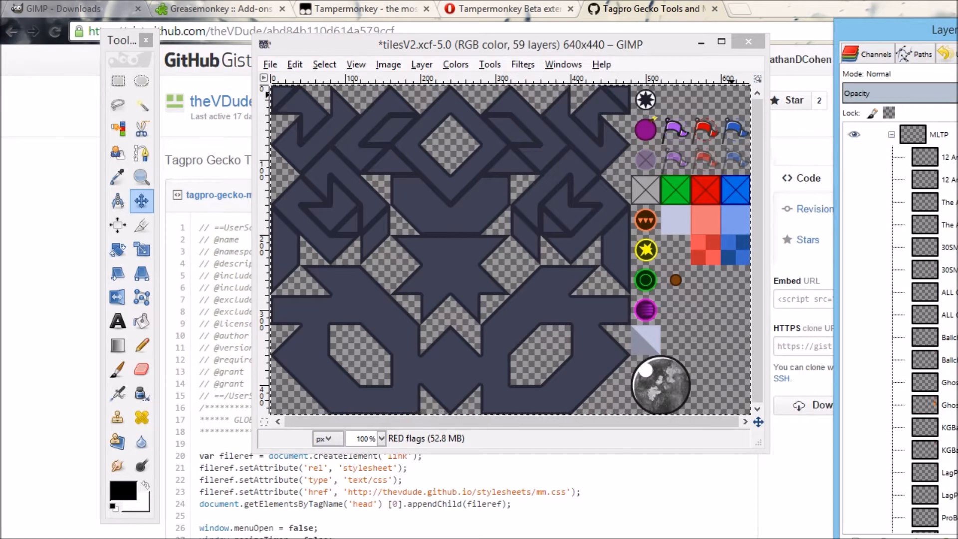
left_click(854, 201)
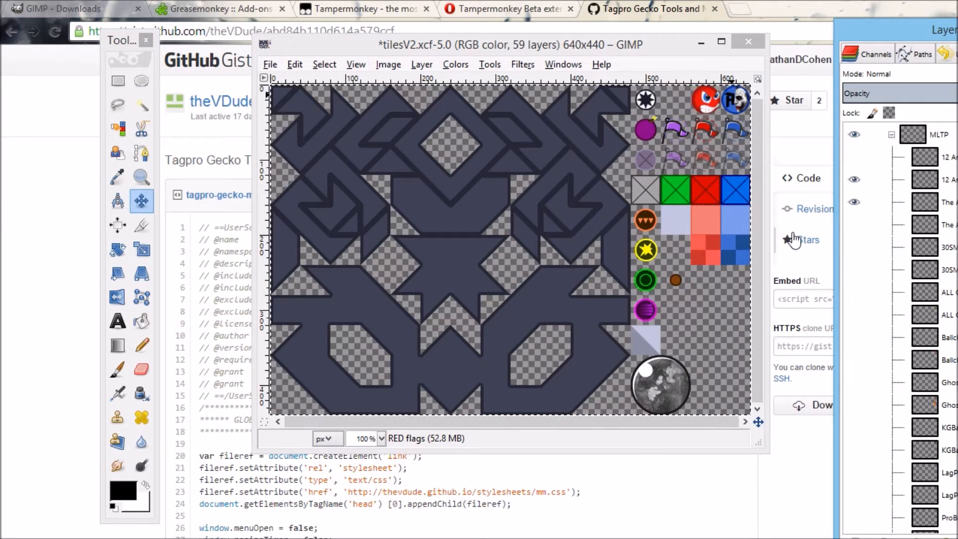
left_click(853, 181)
left_click(854, 202)
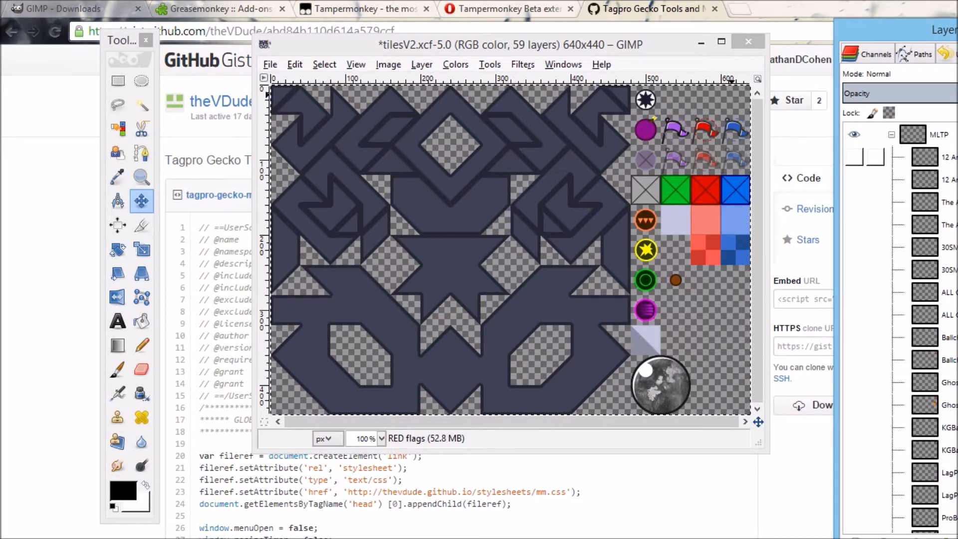
Make the 12 Angry Balls RED and The Antagonists BLUE layers visible in the MLTP group
left_click(858, 166)
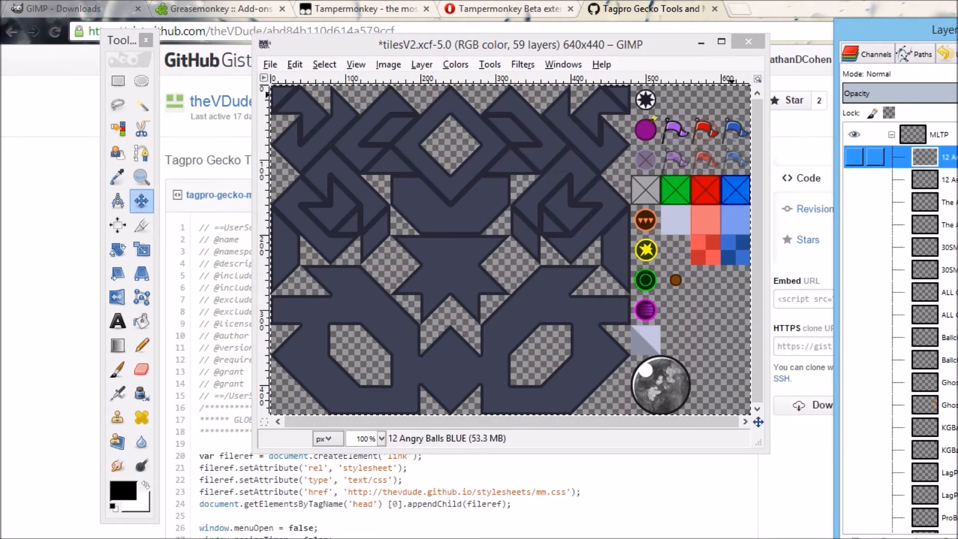
left_click(857, 181)
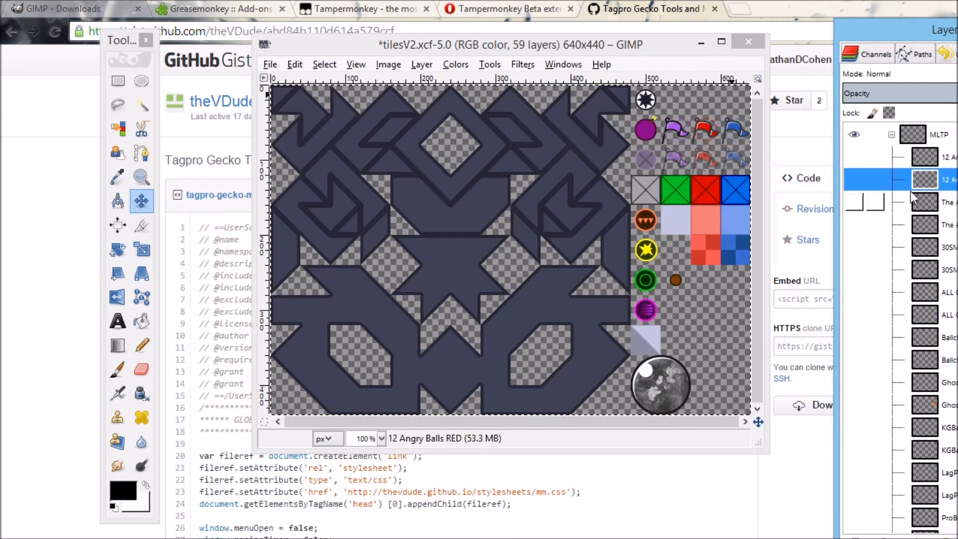
left_click(854, 179)
left_click(868, 224)
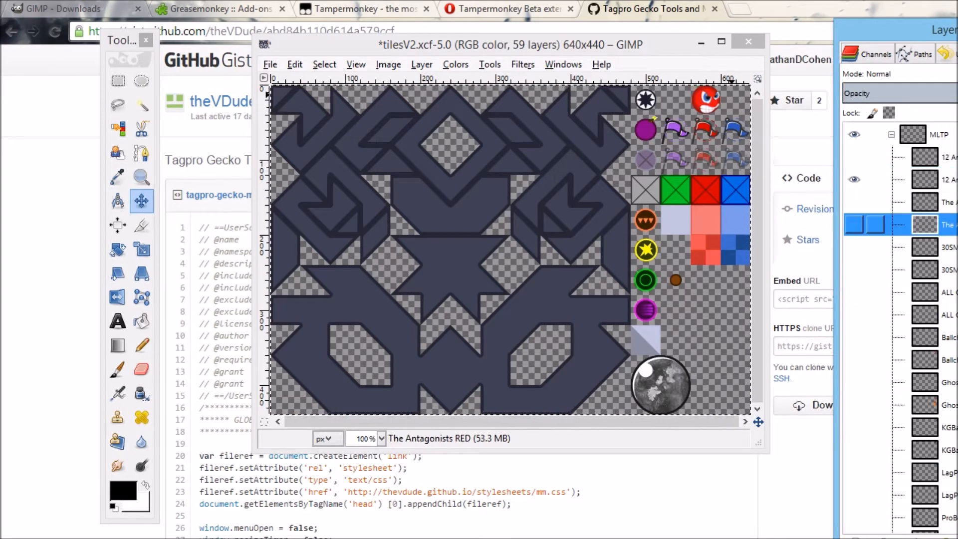
left_click(868, 202)
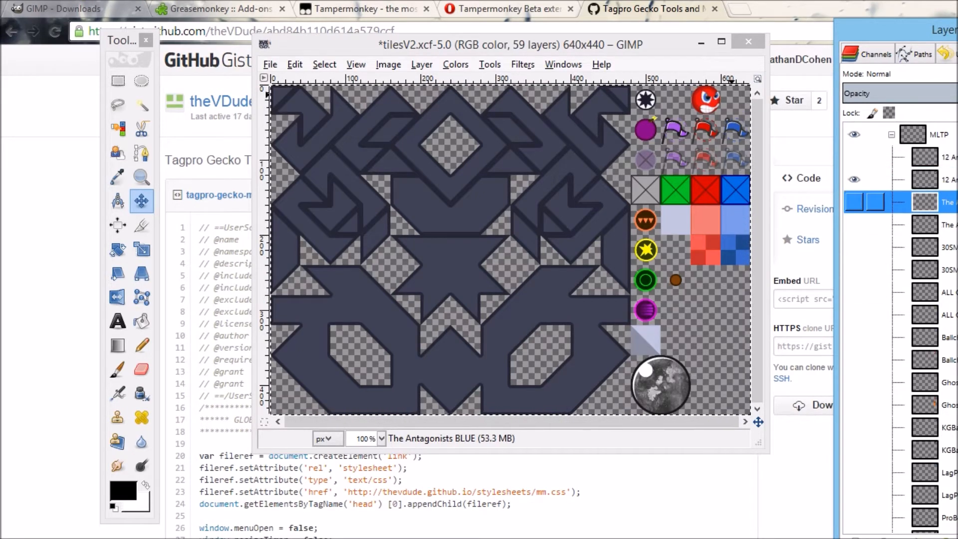
left_click(855, 202)
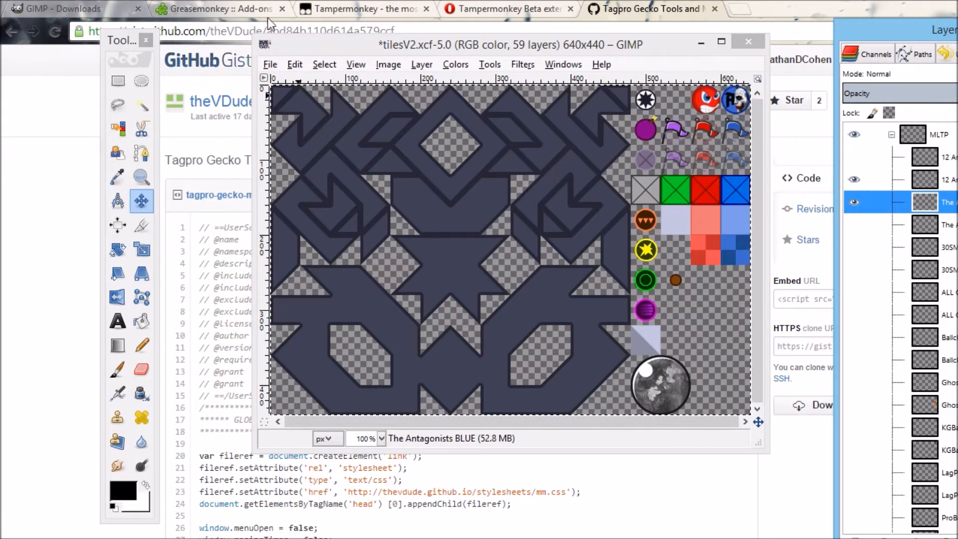
Start exporting the image and create a folder named "season 7" inside the textures folder
left_click(271, 65)
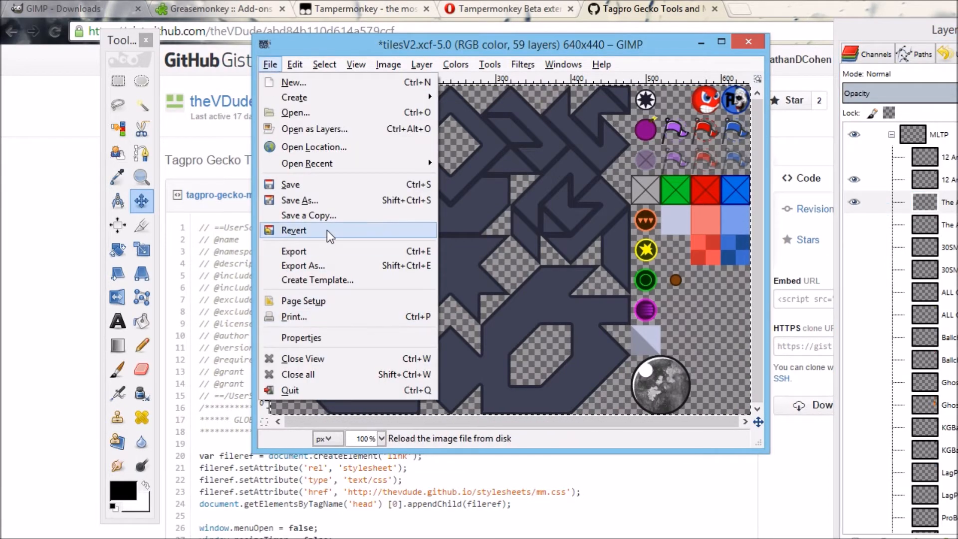
left_click(316, 250)
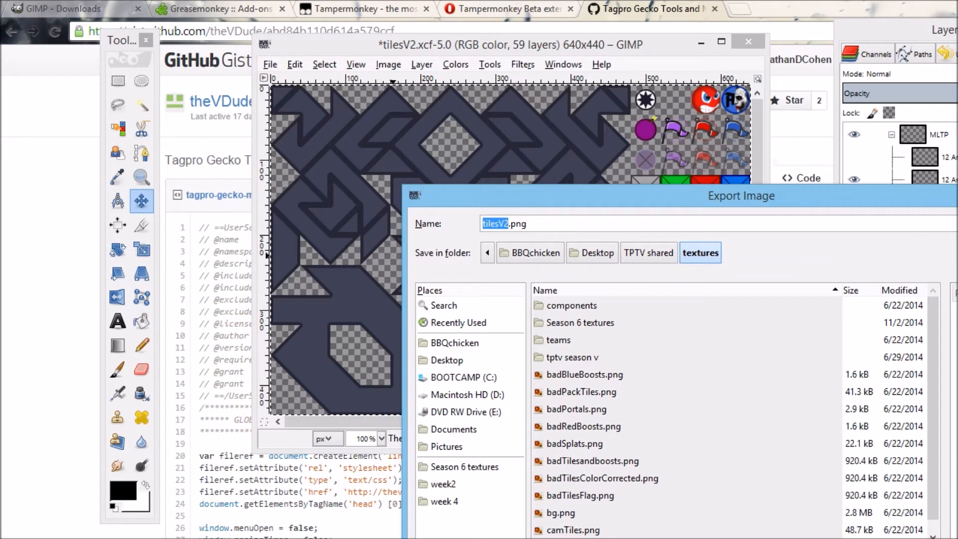
key("alt+l")
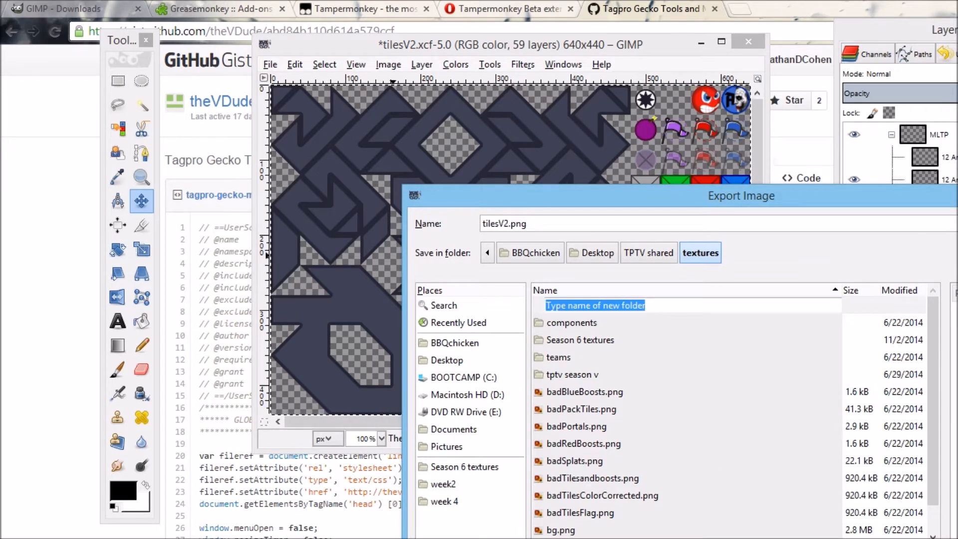
type("season 7")
key("Return")
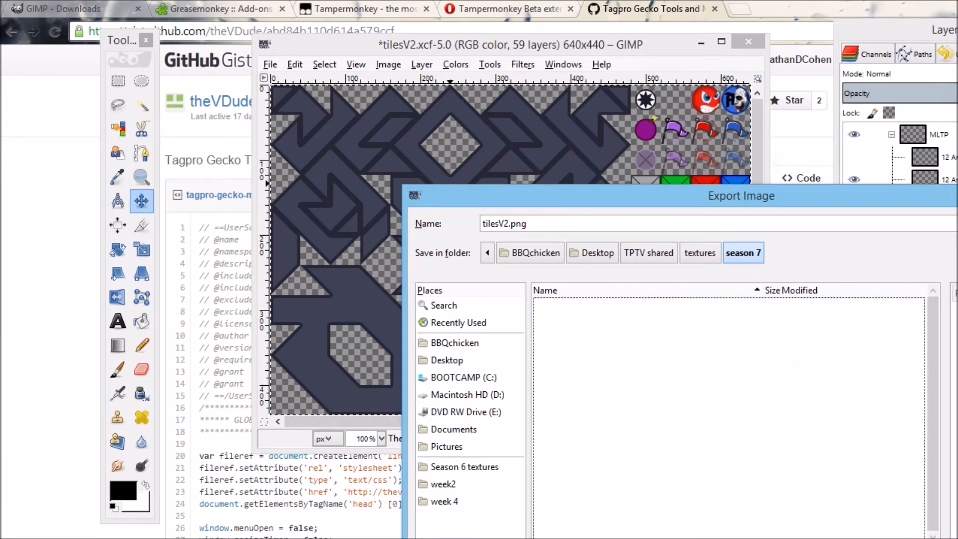
Create a matchup folder named "12ab vs ant" inside the season 7 folder
key("alt+l")
type("12ab vs ant")
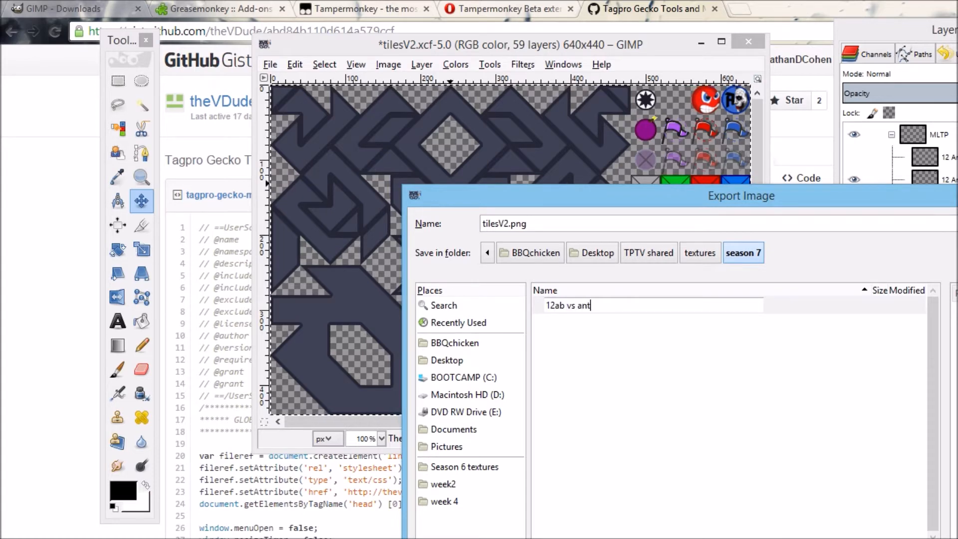
key("Return")
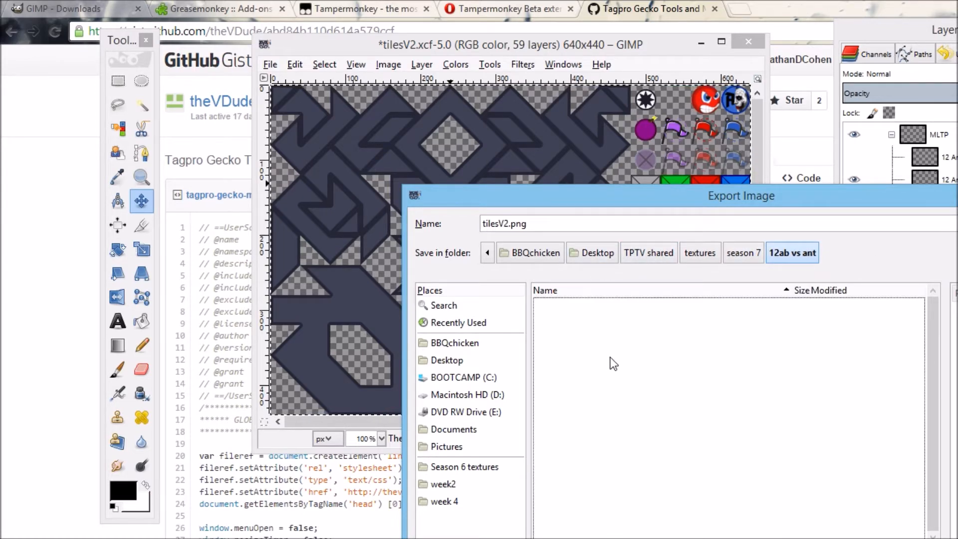
Create a subfolder named "12ab red" inside the 12ab vs ant folder
right_click(580, 332)
key("Escape")
key("alt+l")
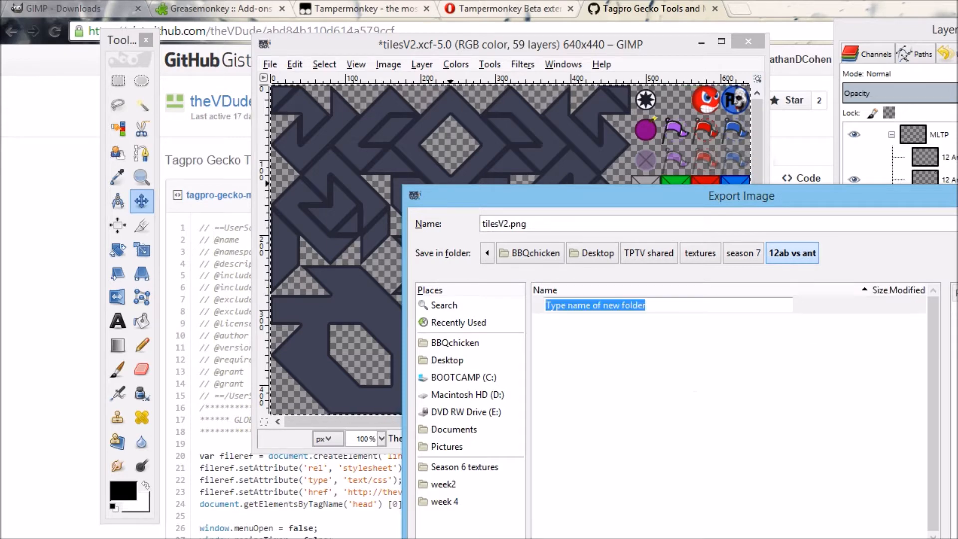
type("12ab red")
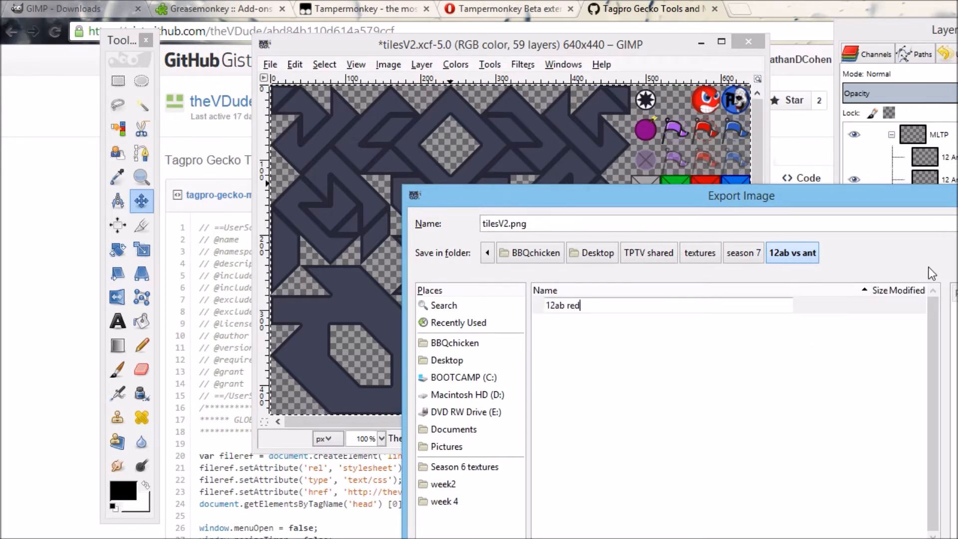
key("Return")
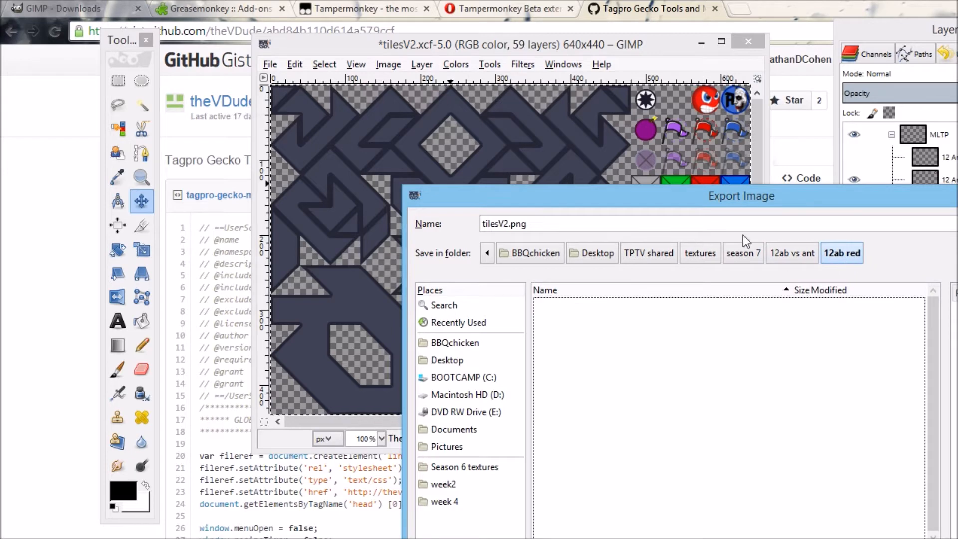
Return to the 12ab vs ant folder and create a second subfolder named "12ab blue"
left_click(778, 253)
key("alt+l")
type("12ab blue")
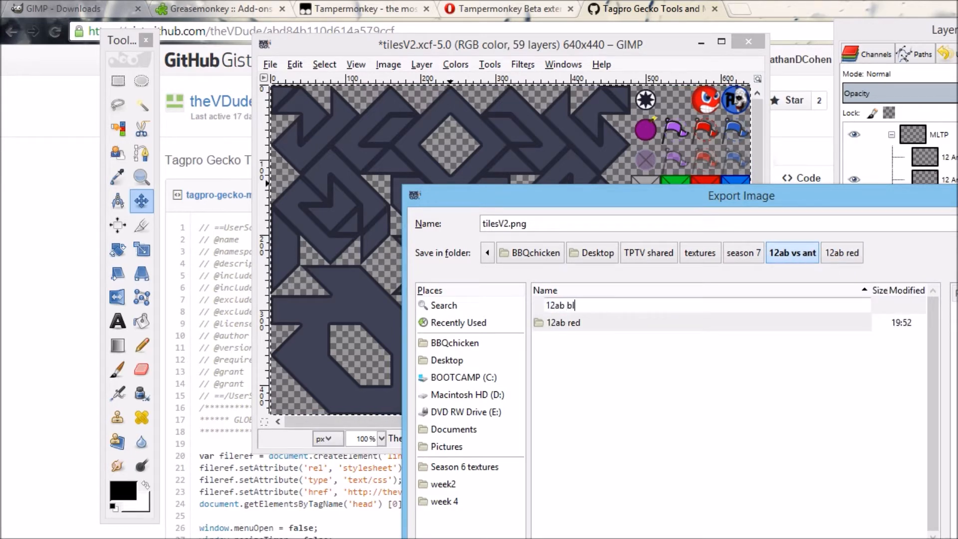
key("Return")
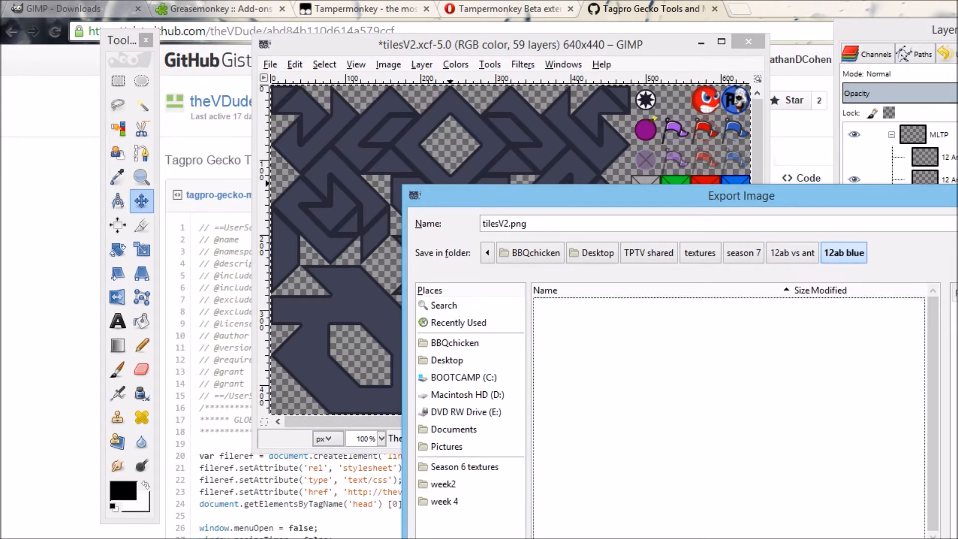
Export the image as tiles.png into the 12ab red folder, keeping the offered PNG settings
left_click(785, 258)
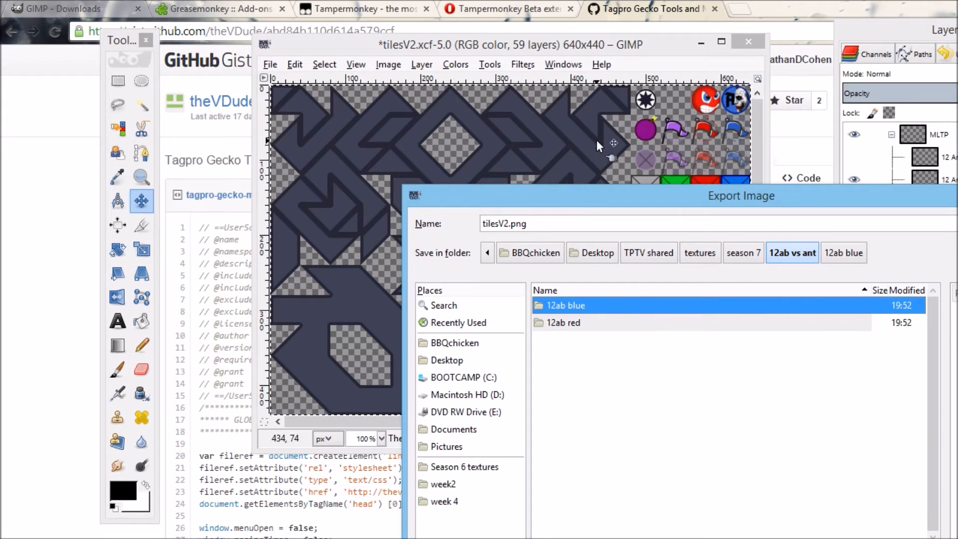
double_click(554, 322)
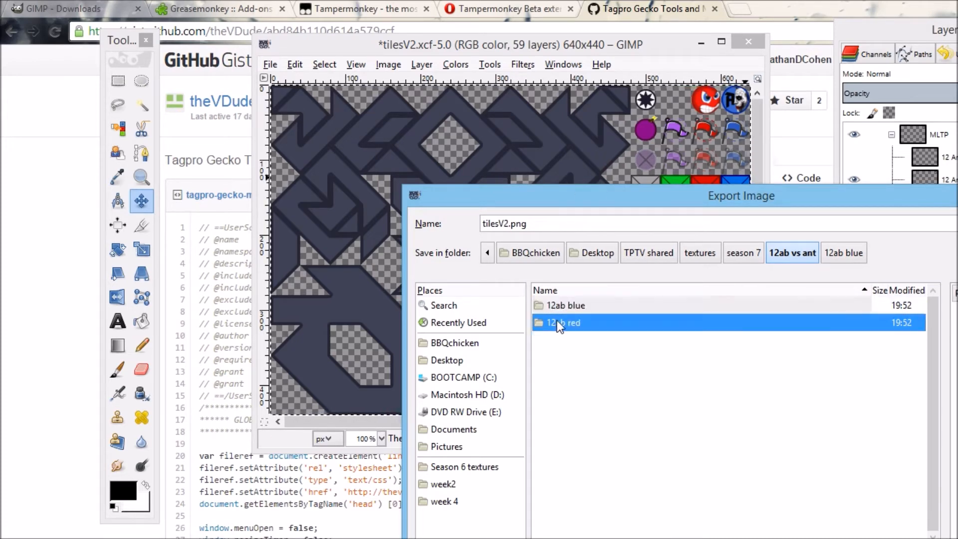
left_click(549, 223)
key("Right")
key("BackSpace")
key("BackSpace")
key("ctrl+a")
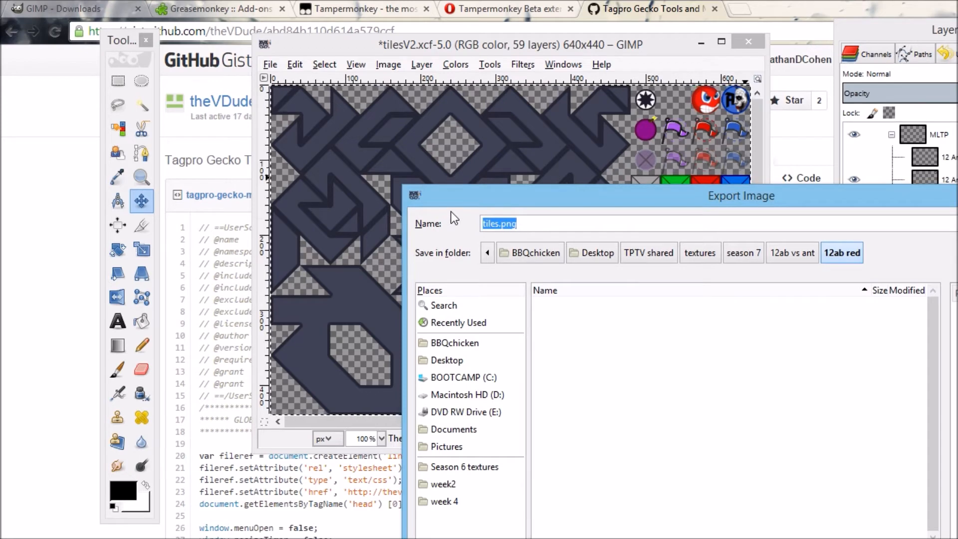
left_click(682, 223)
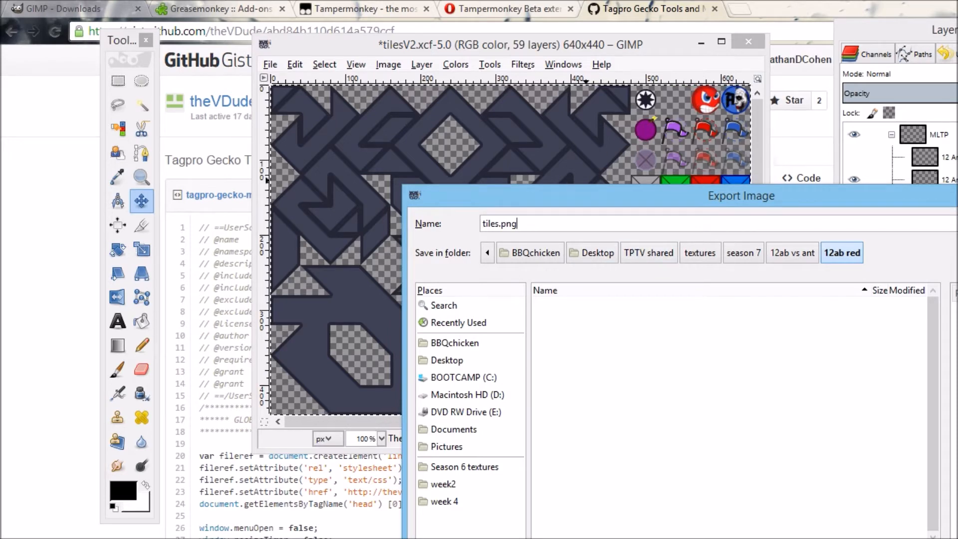
key("Return")
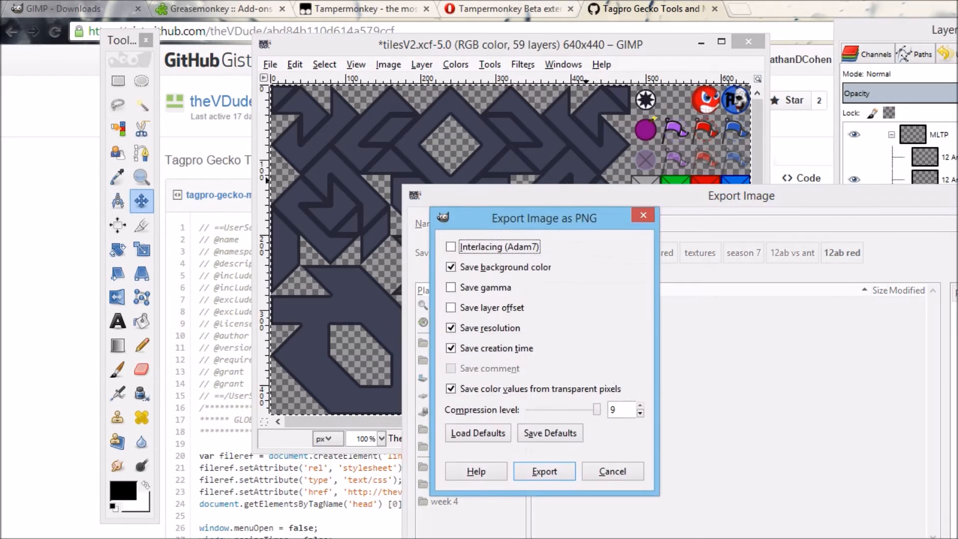
left_click(544, 472)
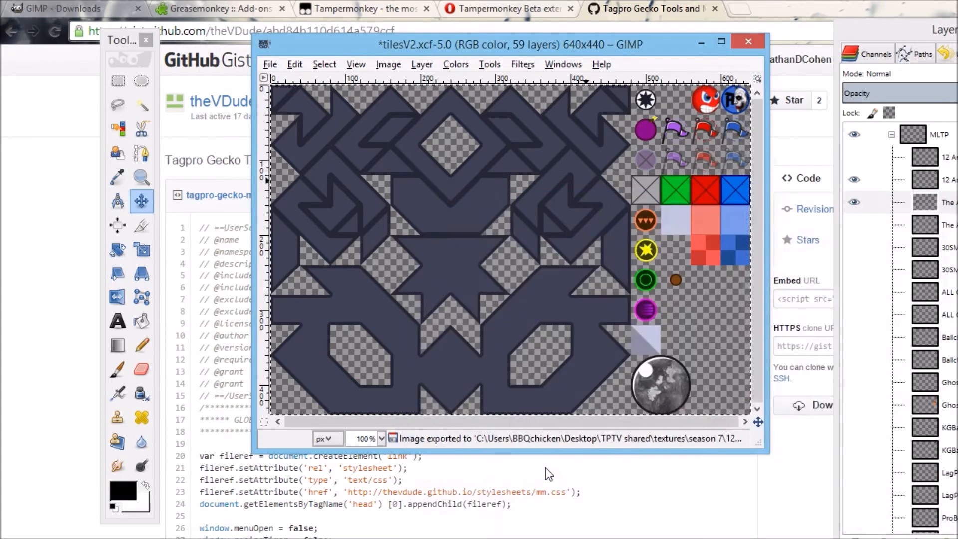
Swap the teams' visible ball layers so the 12ab ball is blue and the Antagonists ball is red
left_click(855, 180)
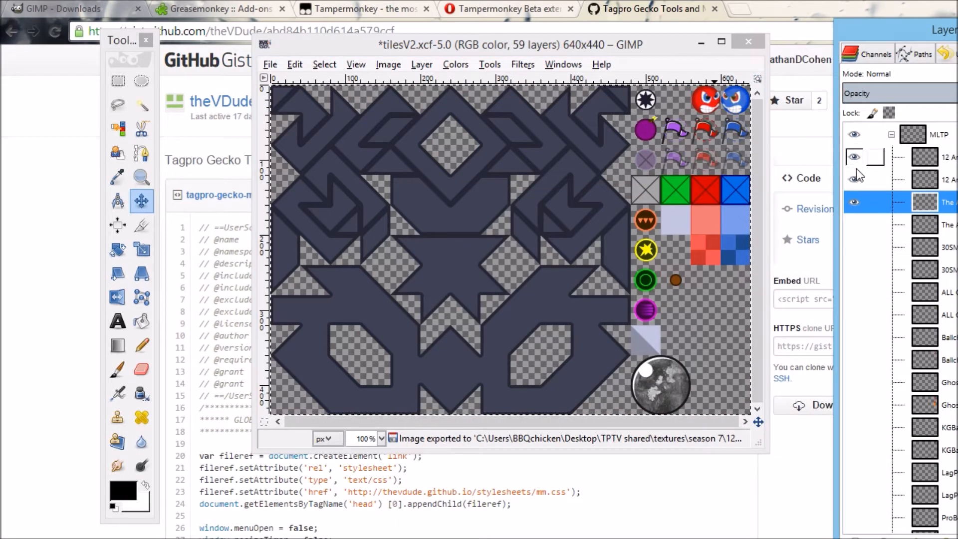
left_click(855, 202)
left_click(854, 224)
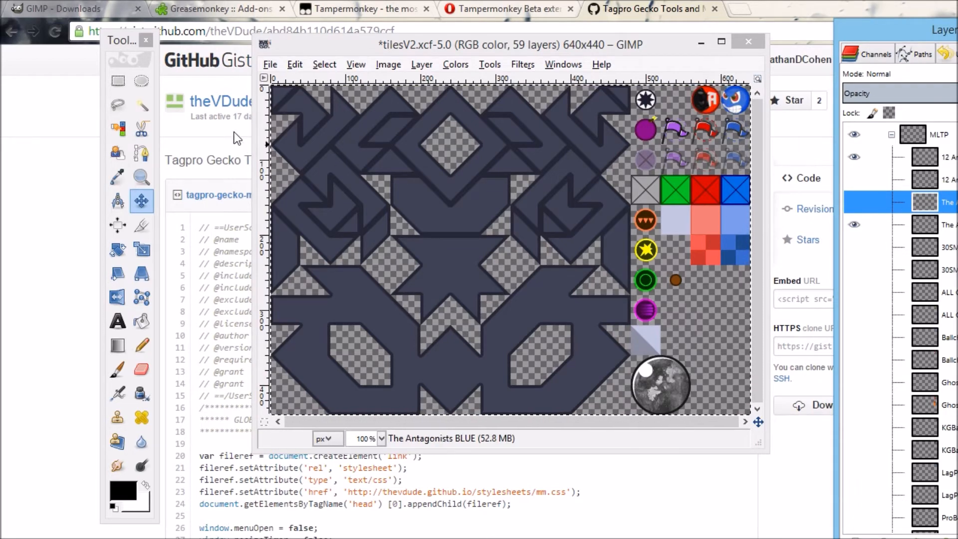
Export the swapped version as tiles.png into the 12ab blue folder, keeping the offered PNG settings
left_click(274, 66)
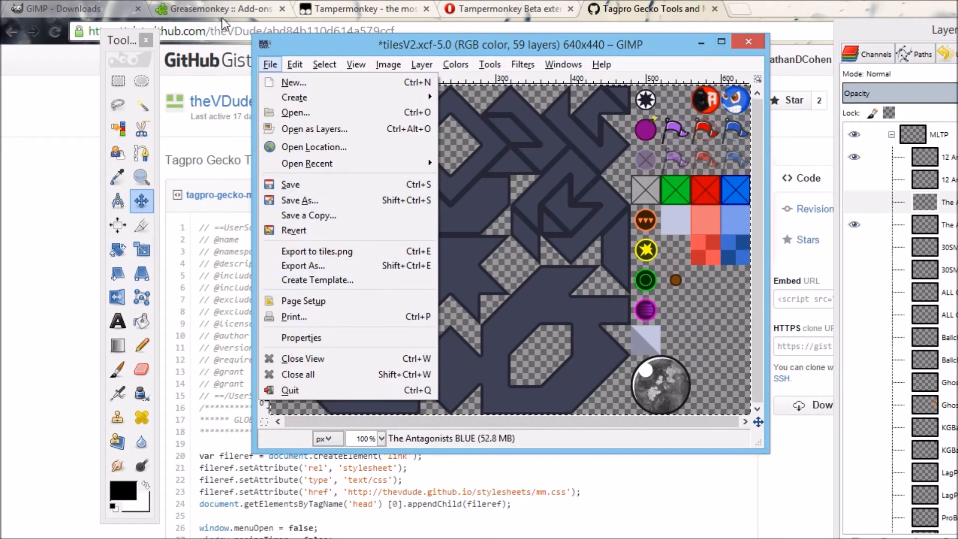
mouse_move(295, 65)
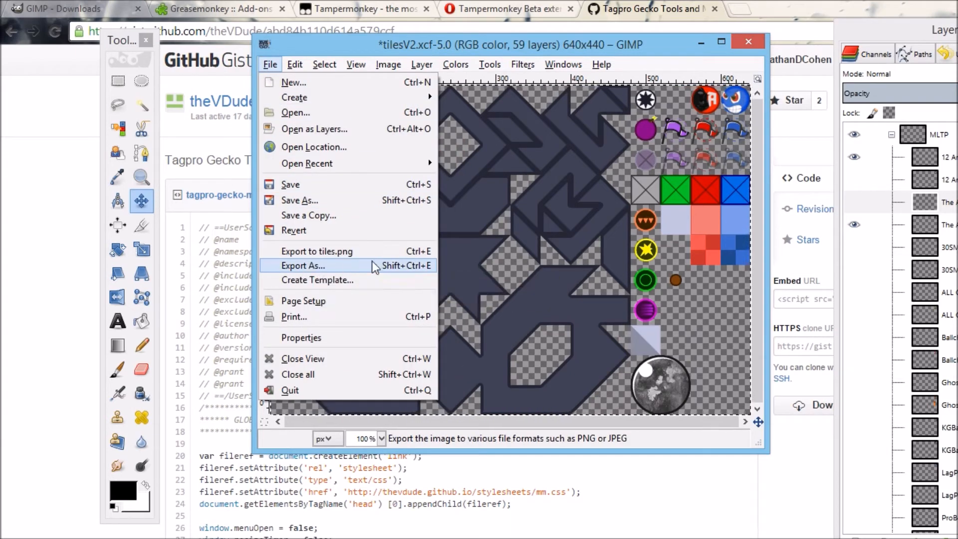
left_click(305, 269)
left_click(786, 254)
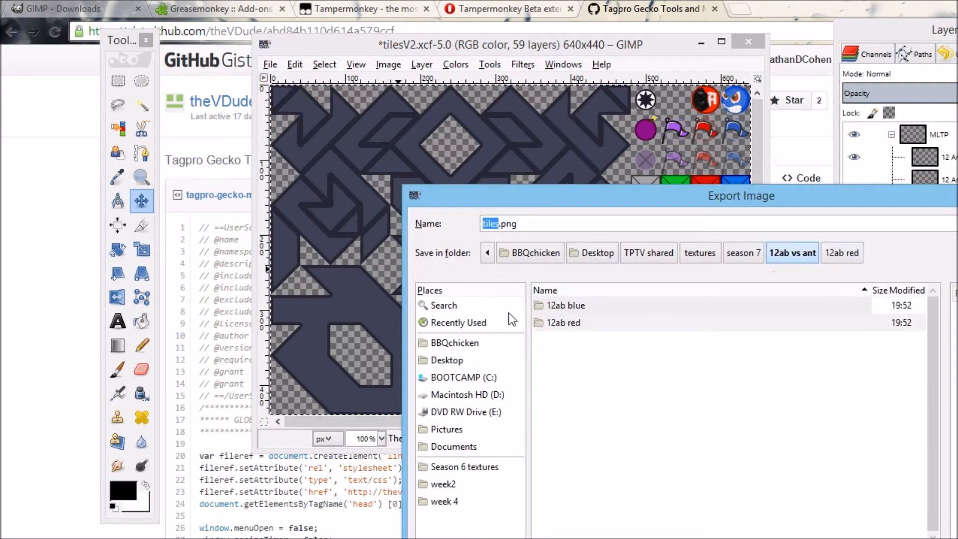
double_click(573, 306)
left_click(496, 224)
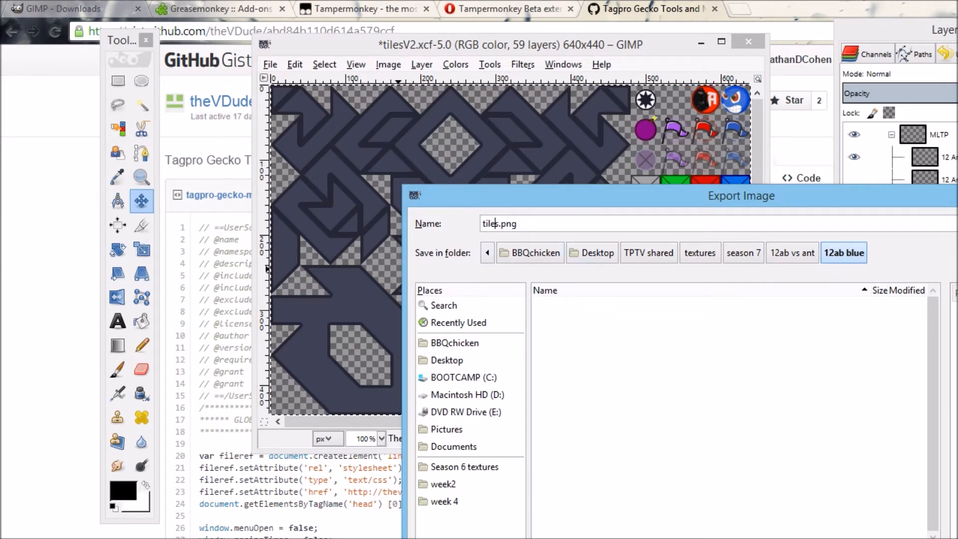
key("Return")
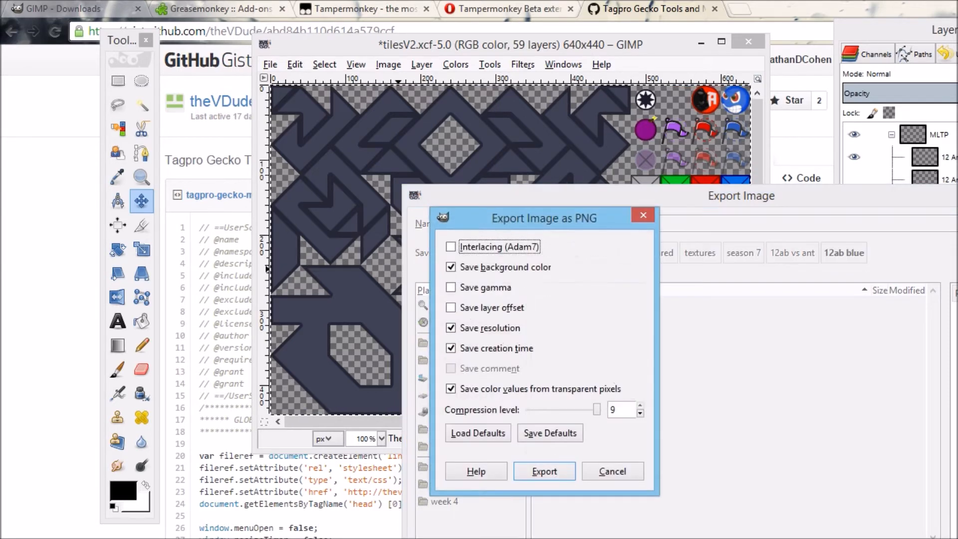
left_click(560, 473)
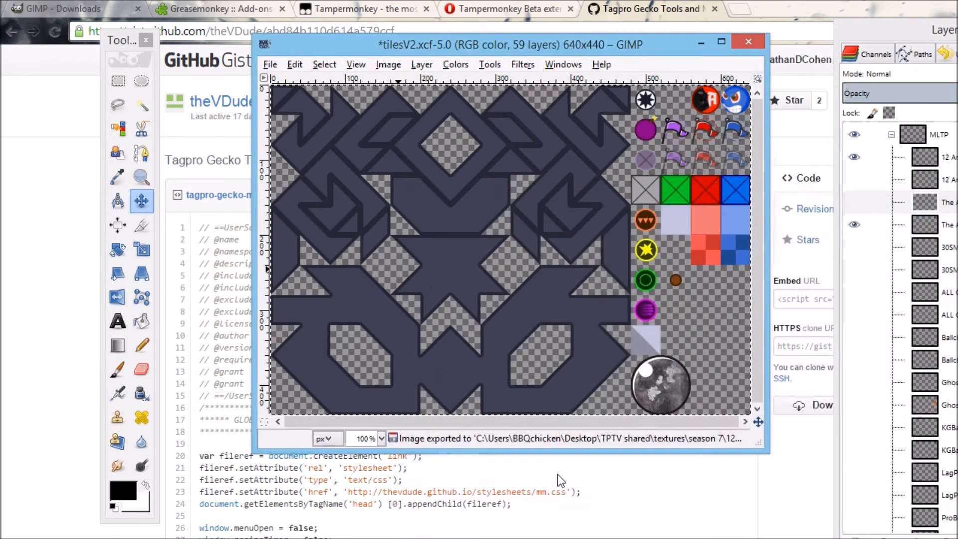
Switch to the web browser and open tagpro-origin.koalabeast.com in a new tab
left_click(736, 8)
type("tagpro-origin.koalabeast.com")
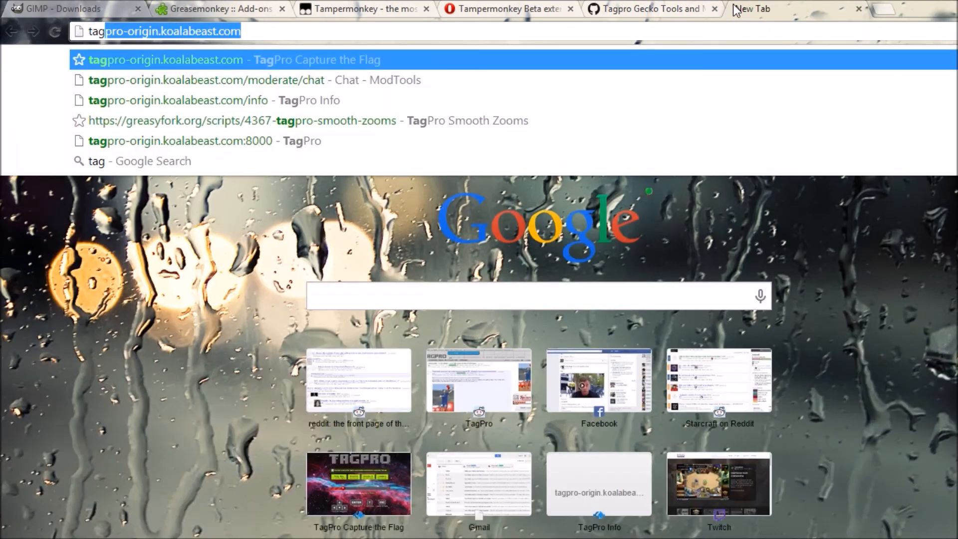
key("Return")
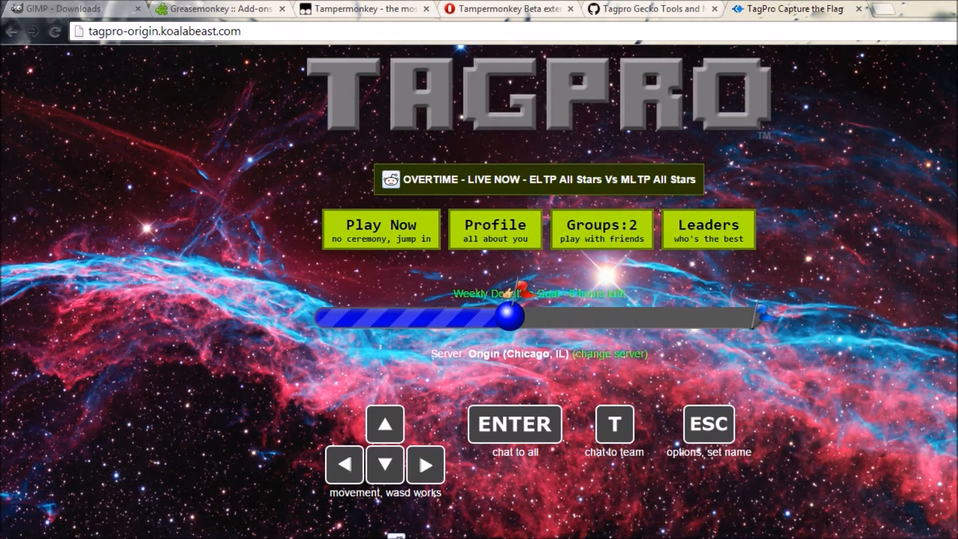
In File Explorer, open the season 7 matchup's 12ab blue folder under TPTV shared and try to drop tiles.png onto the TagPro page
key("super+e")
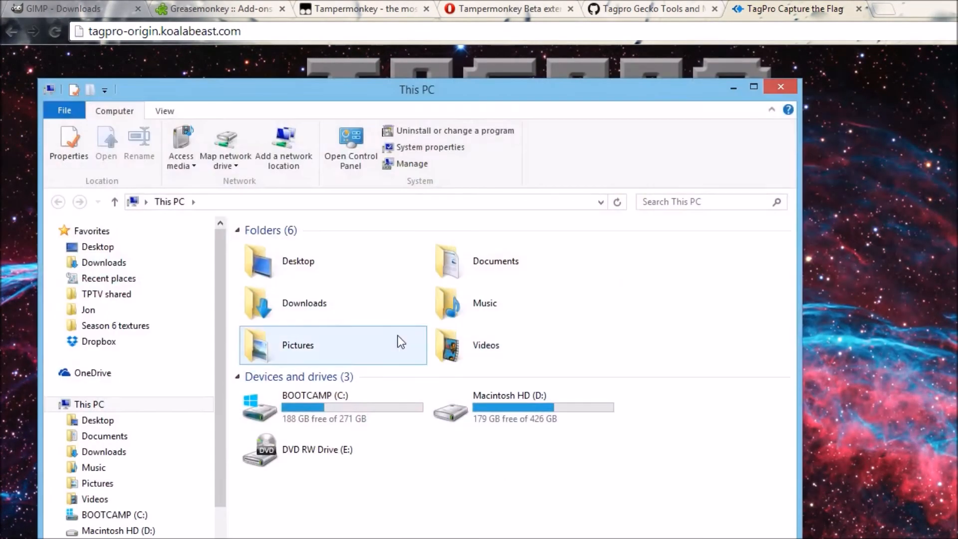
left_click(127, 300)
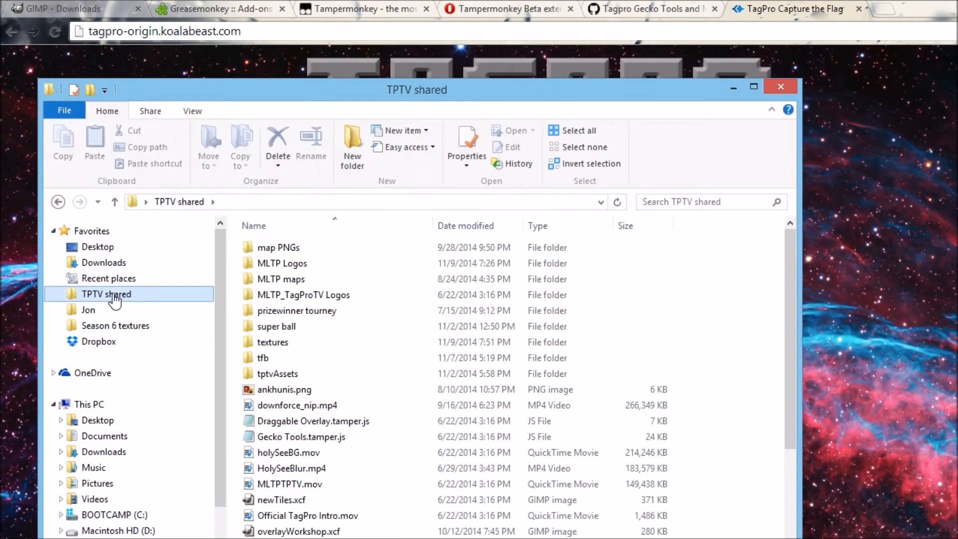
double_click(275, 345)
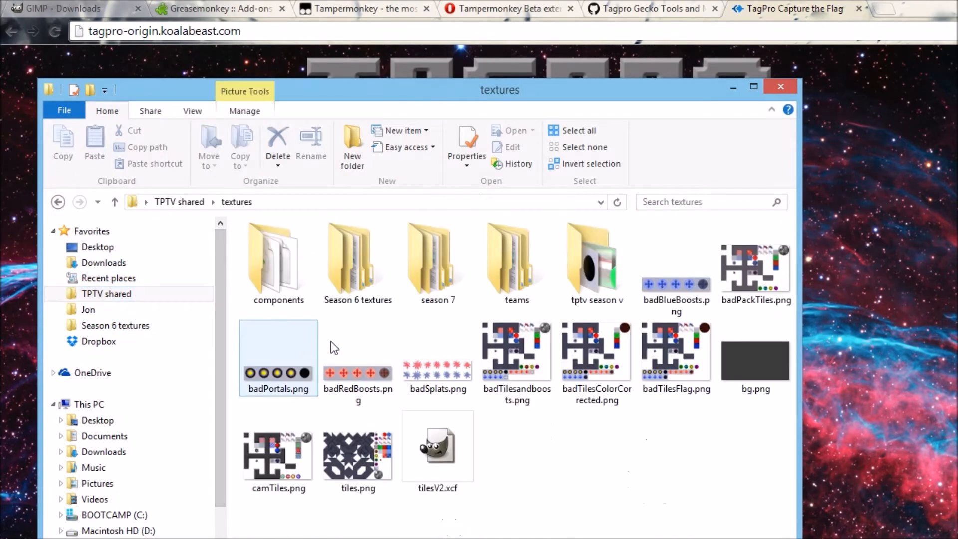
double_click(445, 279)
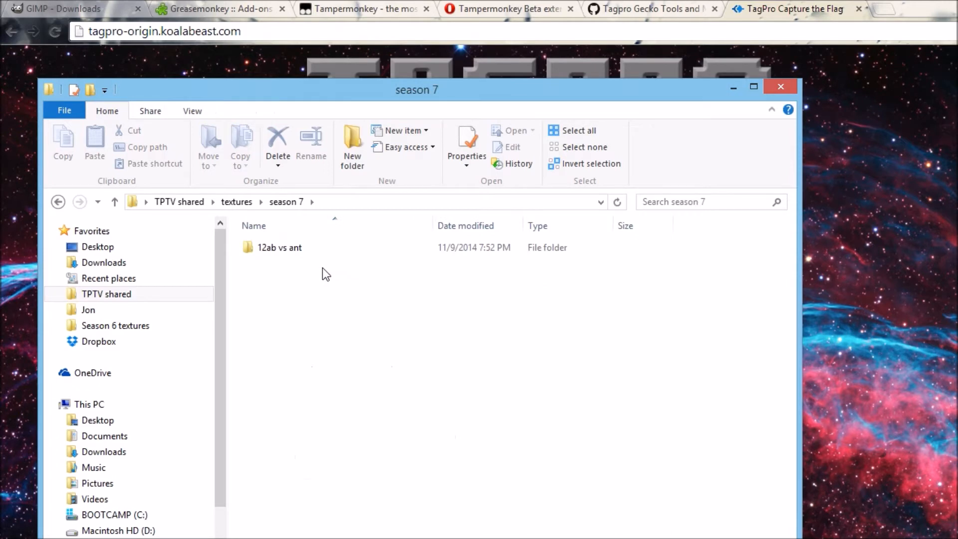
double_click(294, 248)
double_click(277, 248)
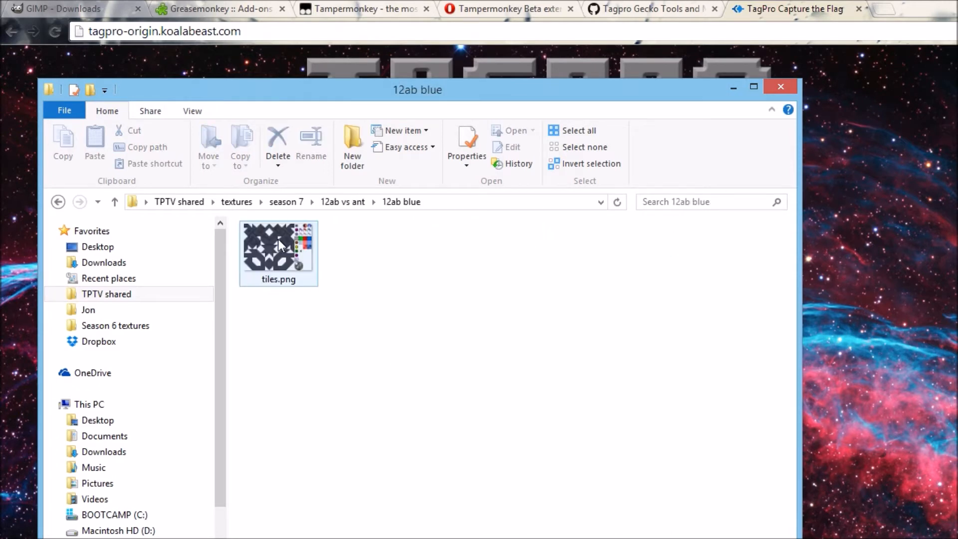
left_click_drag(267, 243, 951, 267)
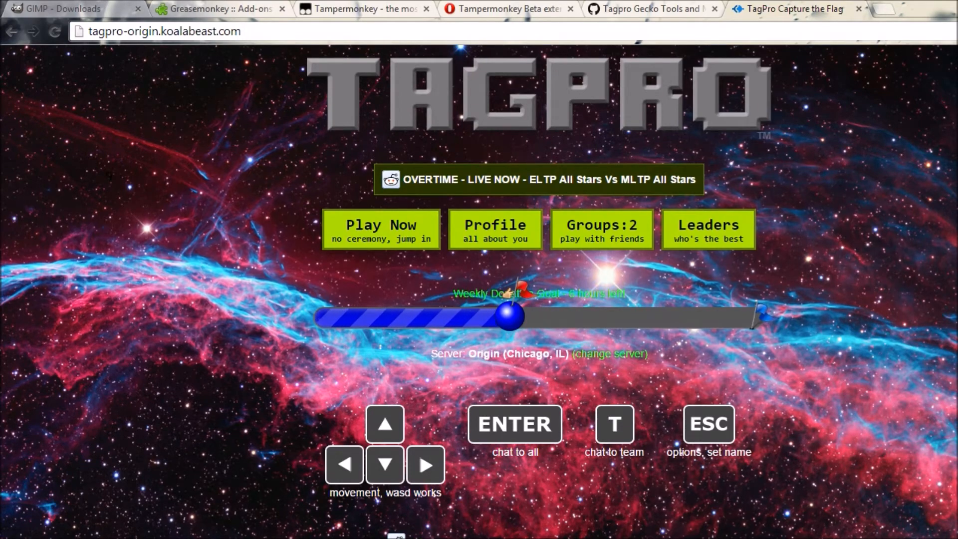
Return to GIMP and hide the visible 12ab and Antagonists ball layers
mouse_move(172, 538)
left_click(94, 534)
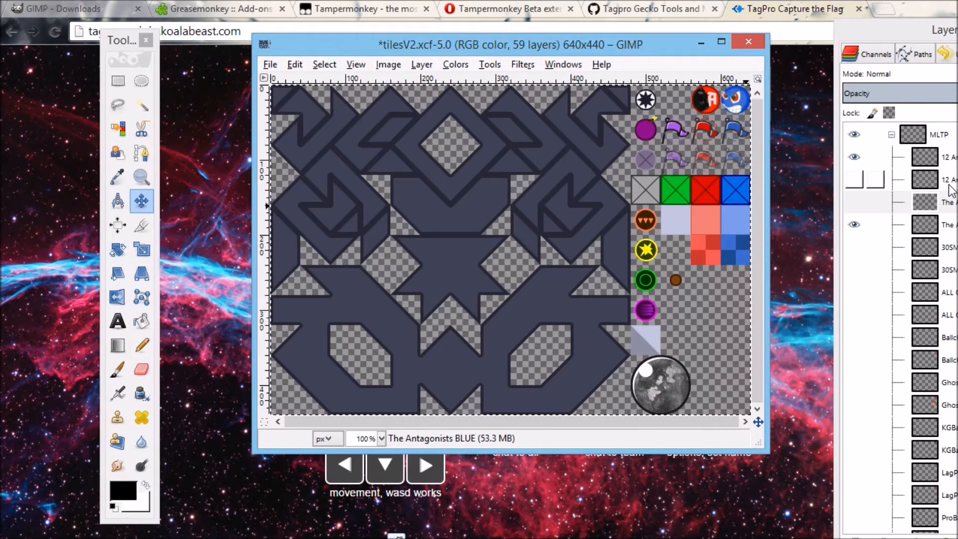
left_click(855, 223)
left_click(855, 157)
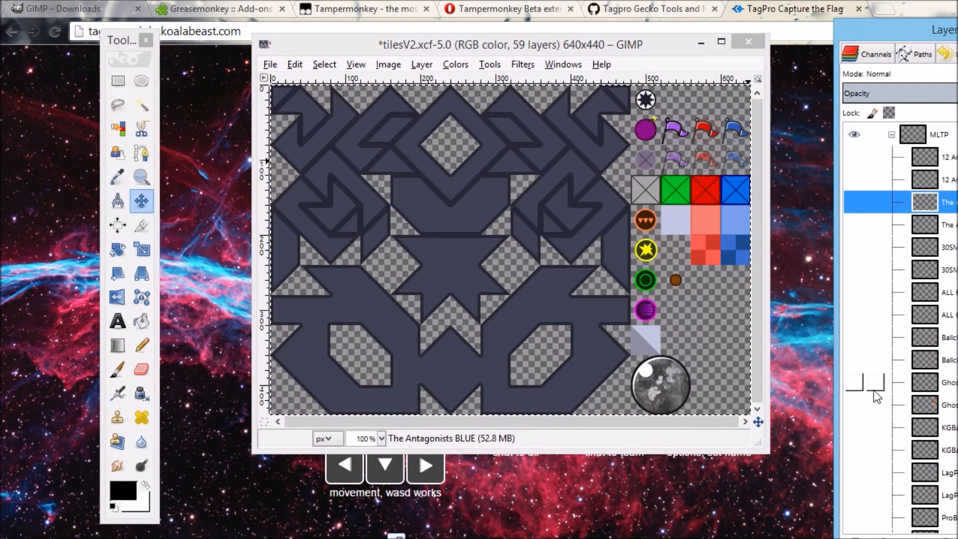
Preview the orange Ghost team layer and the green team layer near the end of the MLTP group, hiding each again
left_click(855, 405)
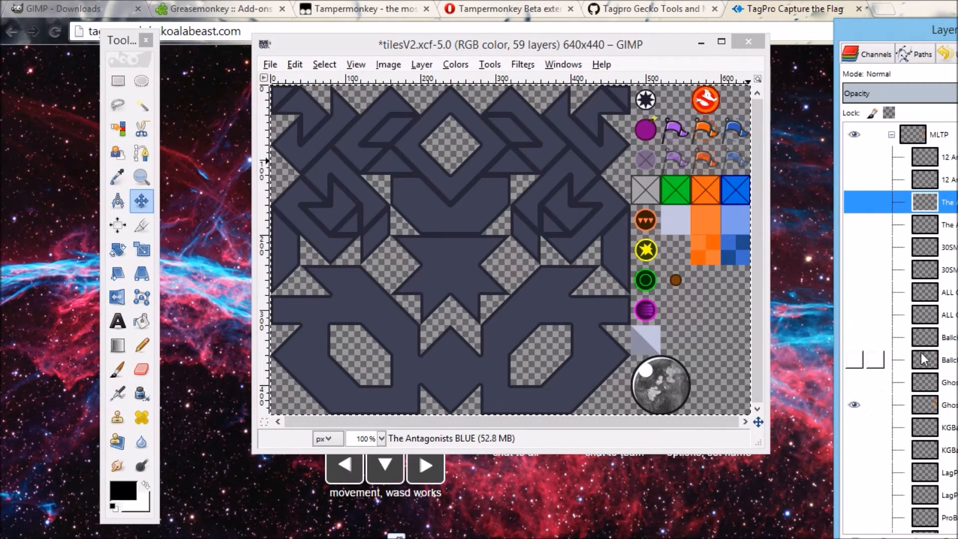
left_click(855, 405)
scroll(859, 399, "down", 5)
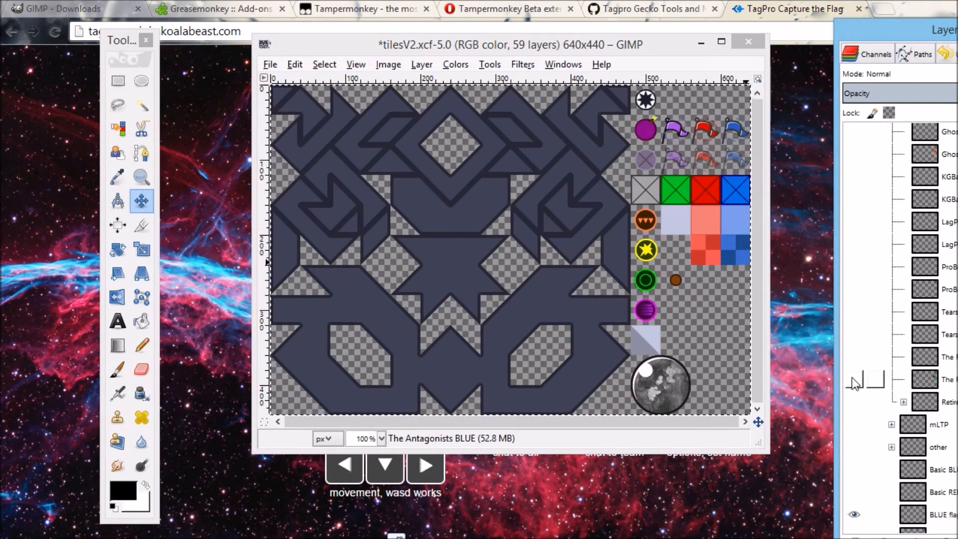
left_click(854, 379)
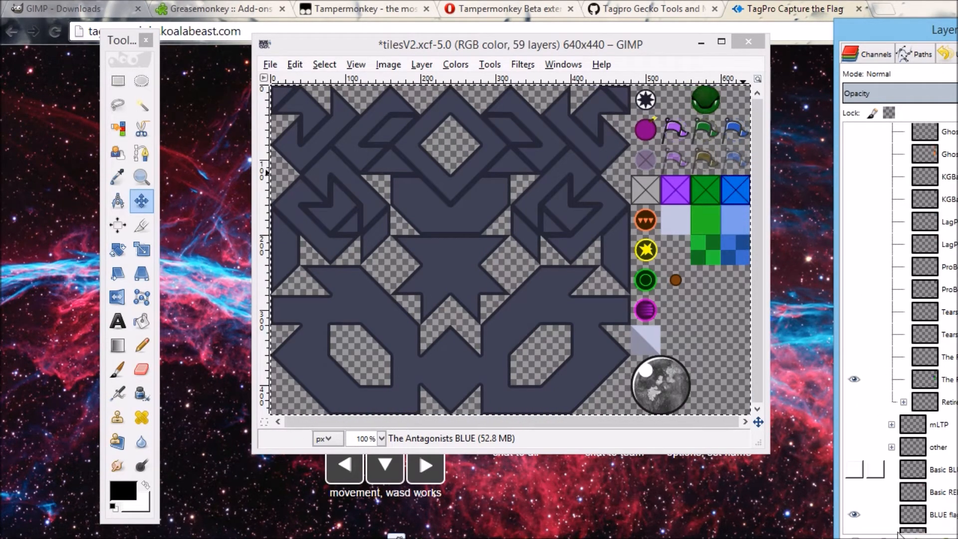
scroll(878, 400, "down", 2)
left_click(855, 477)
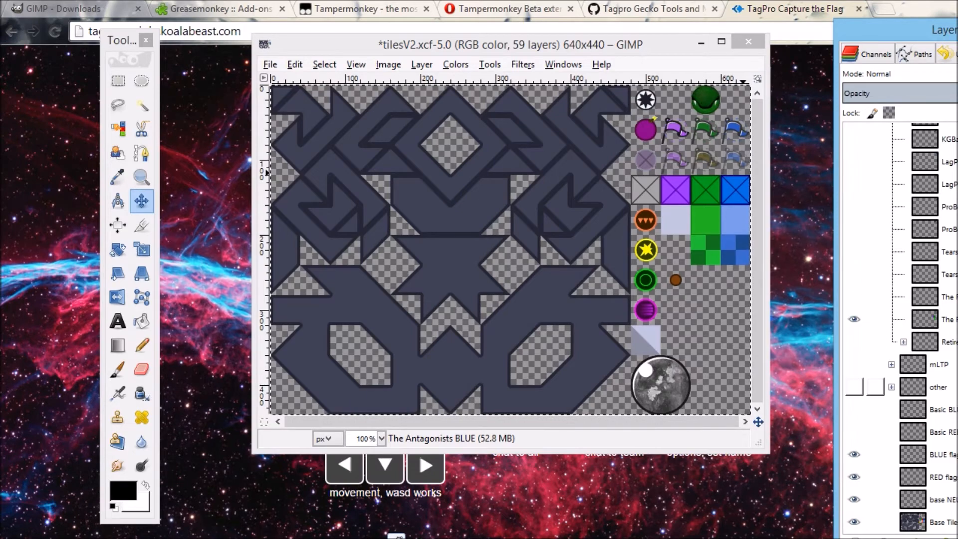
left_click(855, 321)
scroll(855, 322, "up", 3)
scroll(858, 324, "up", 4)
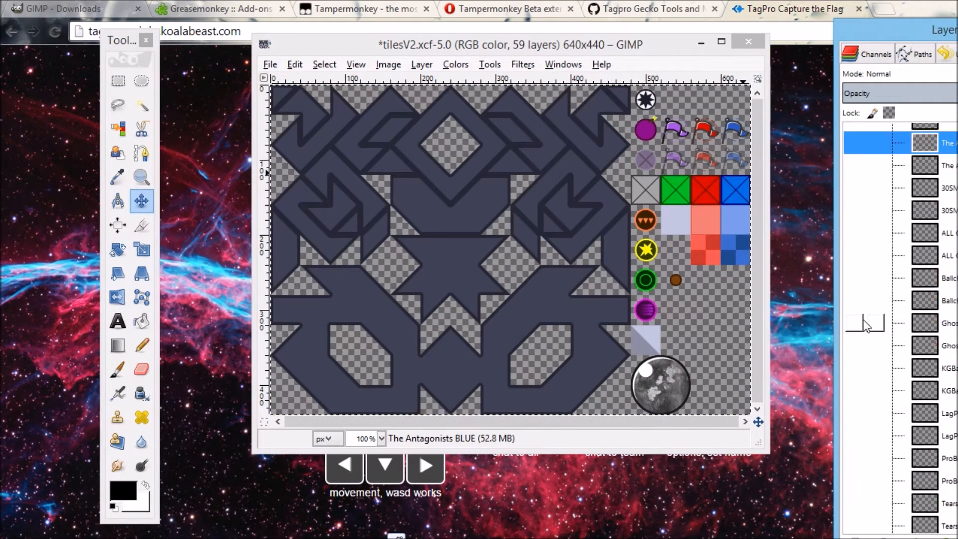
Show the red 30SM ball layer and the blue Ghost ball layer, and save tilesV2.xcf
left_click(853, 210)
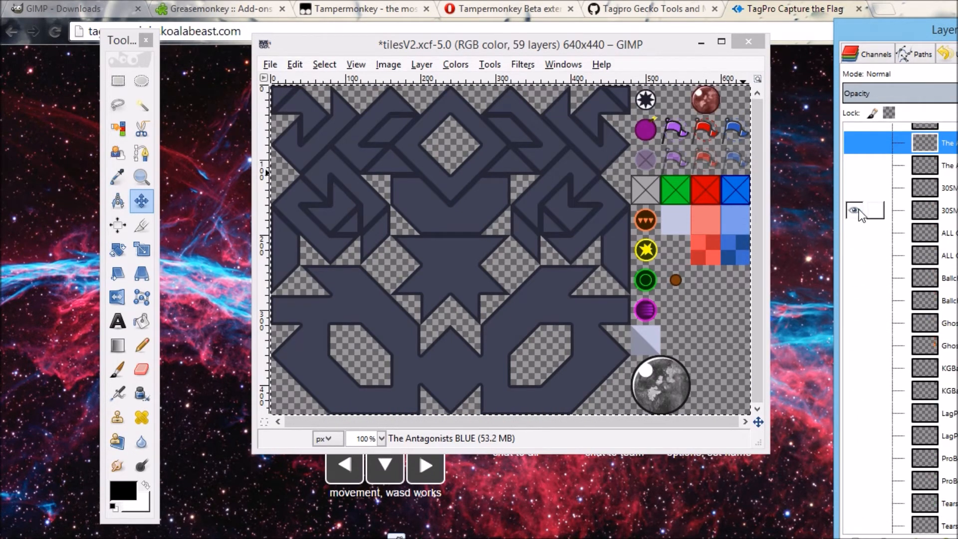
left_click(855, 323)
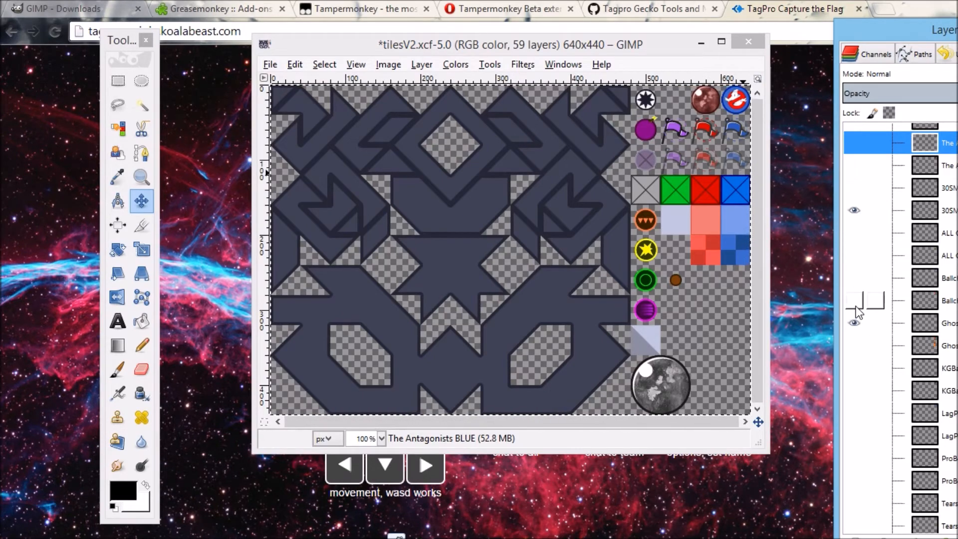
key("ctrl+s")
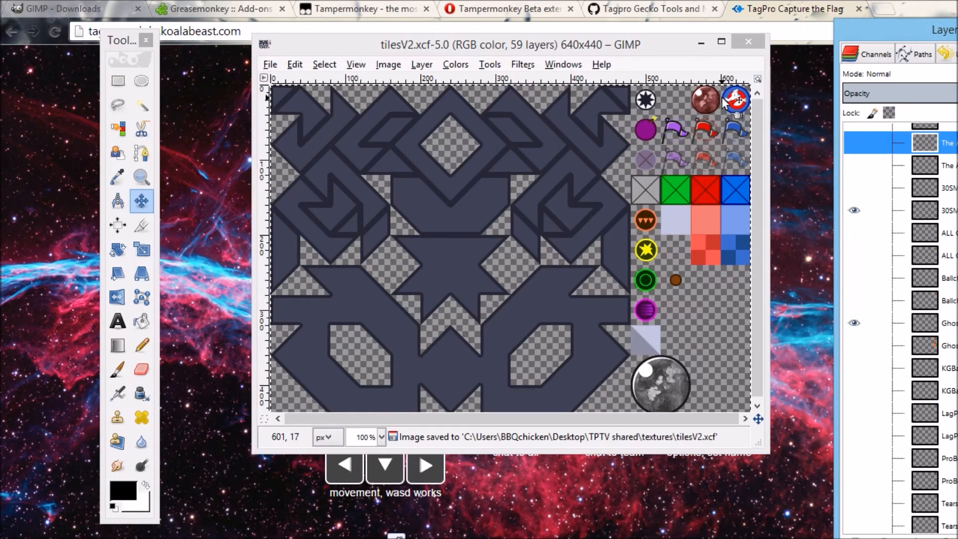
Show the grid over the tilesV2 image
left_click(355, 64)
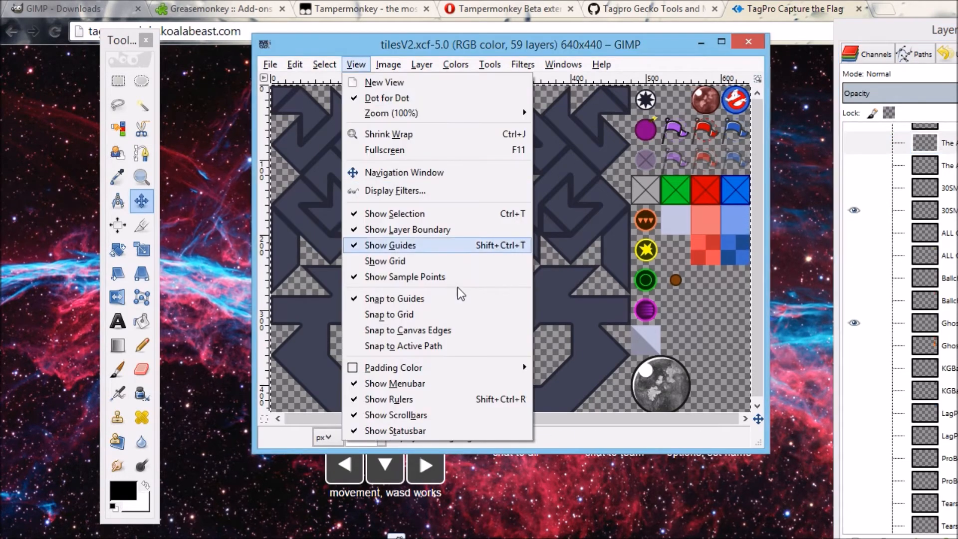
left_click(414, 262)
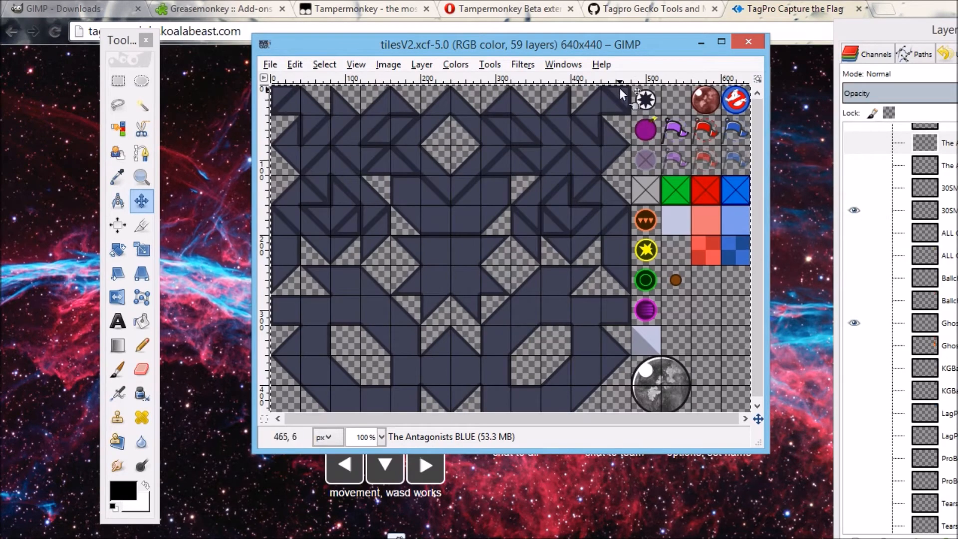
left_click(270, 65)
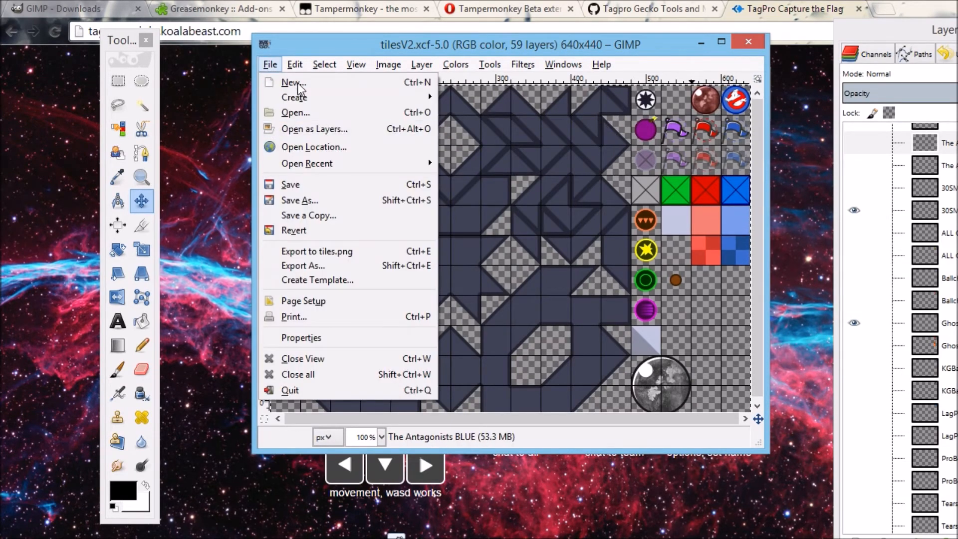
left_click(439, 52)
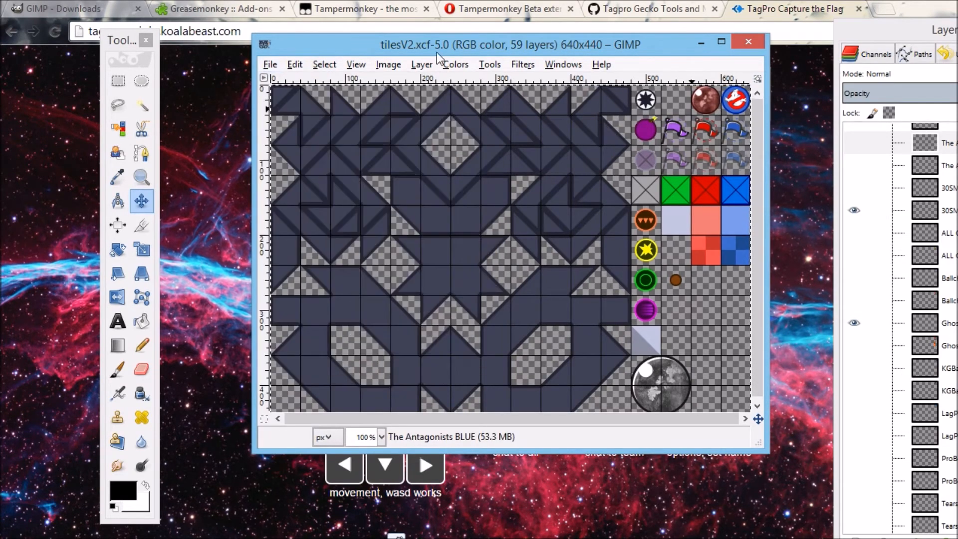
Create a transparent 640 × 440 px layer named Merballs BLUE and place it directly below the LagProne layers
left_click(275, 67)
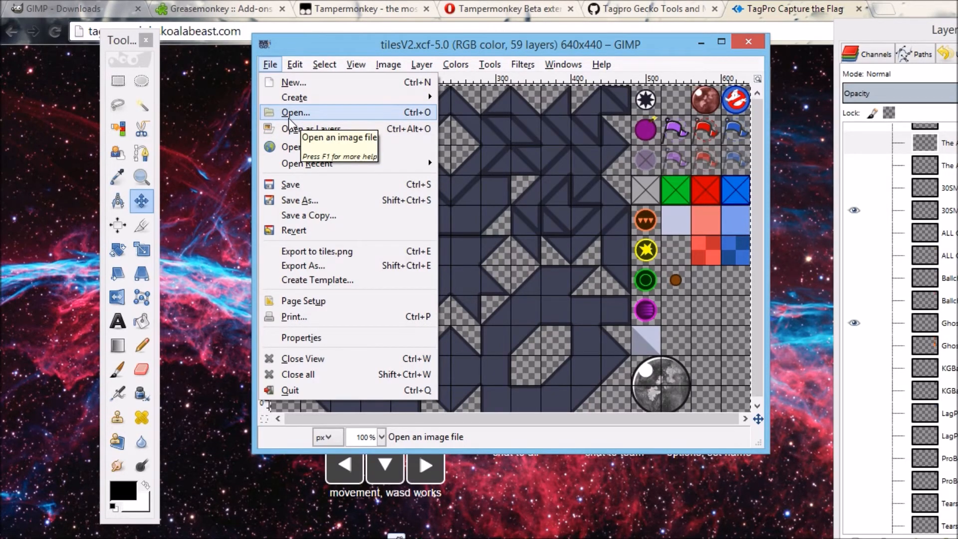
left_click(429, 83)
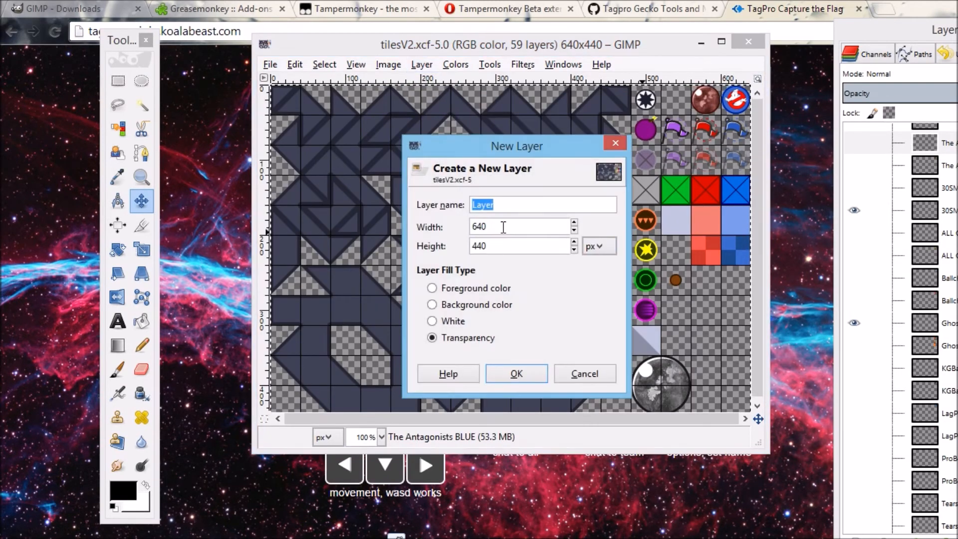
type("m")
key("BackSpace")
type("Merballs BLUE")
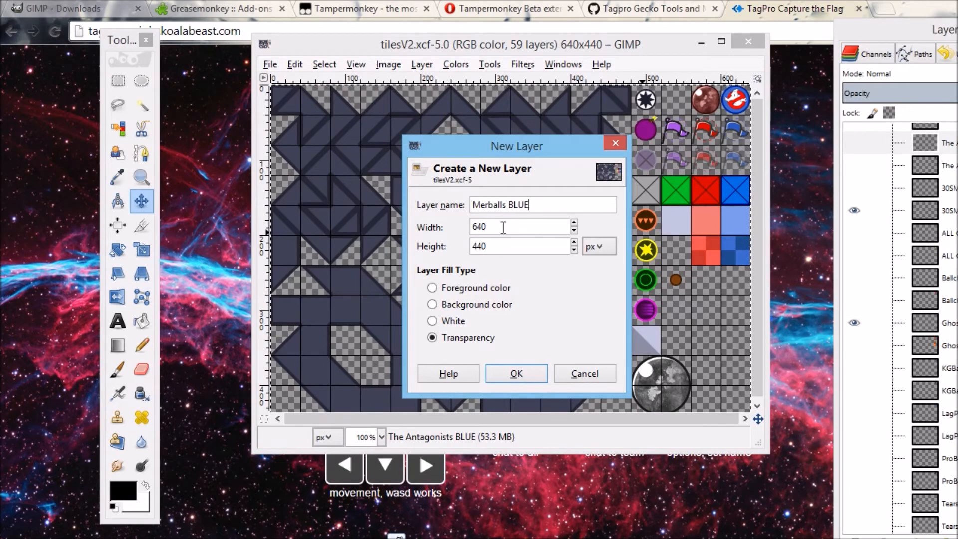
key("Return")
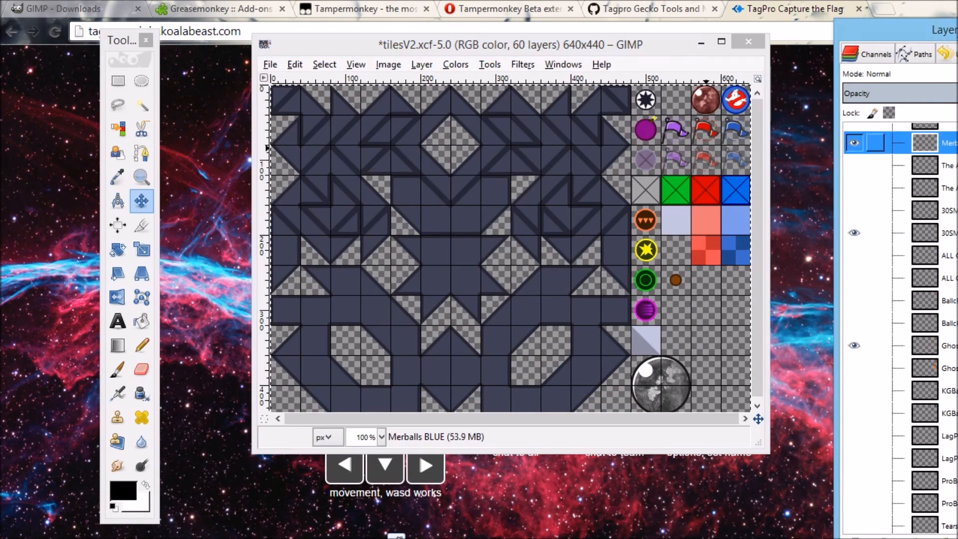
left_click_drag(948, 142, 949, 464)
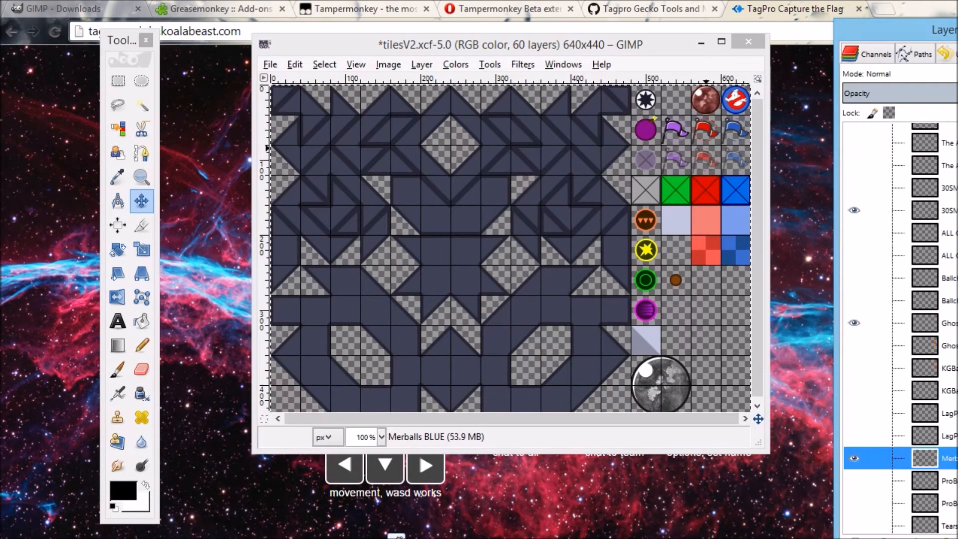
Duplicate the Merballs BLUE layer and rename the copy, placing it directly below the original, with Merballs BLUE left selected
right_click(949, 458)
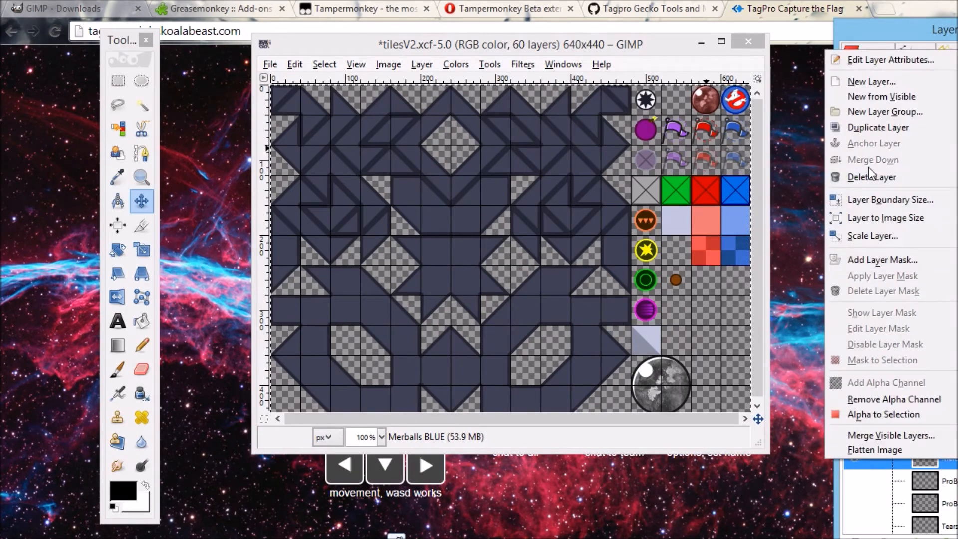
left_click(868, 129)
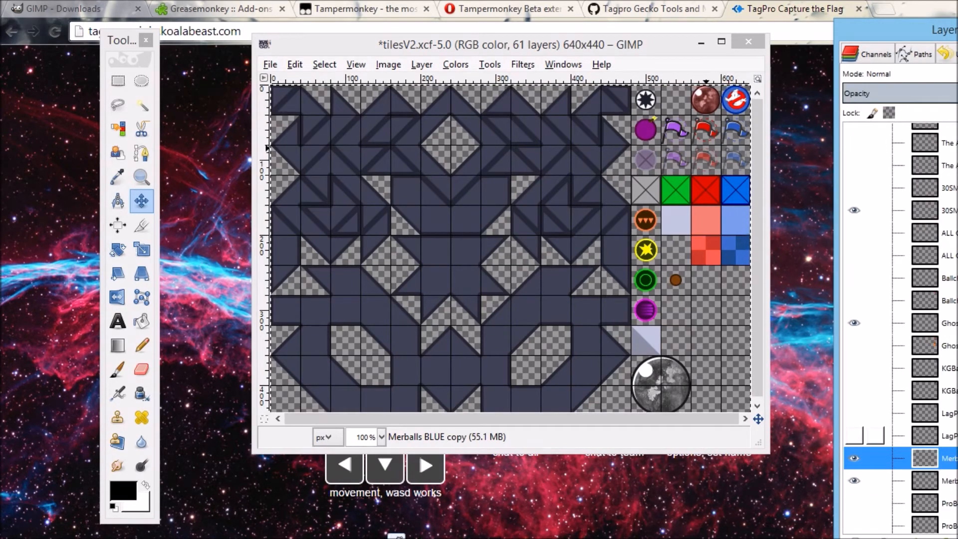
double_click(950, 458)
type("Merb")
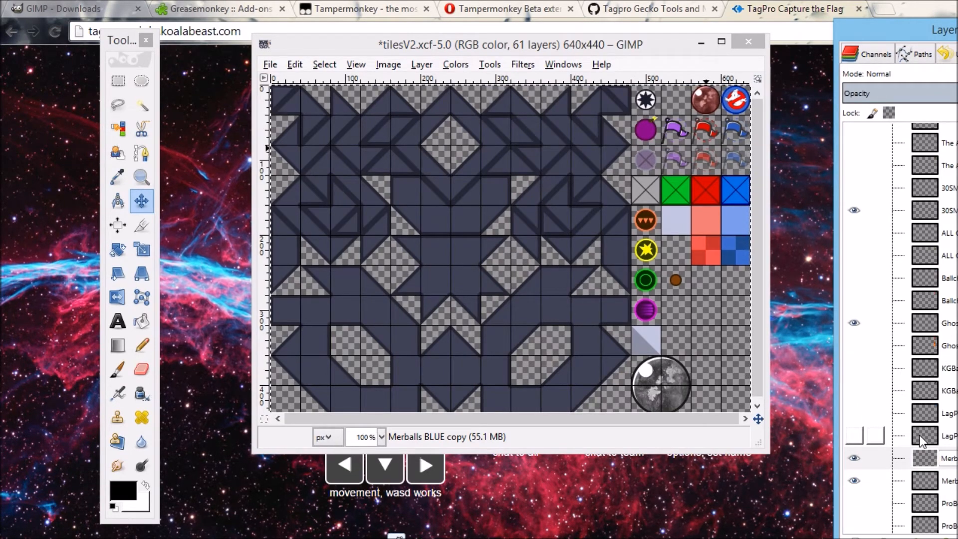
left_click(929, 435)
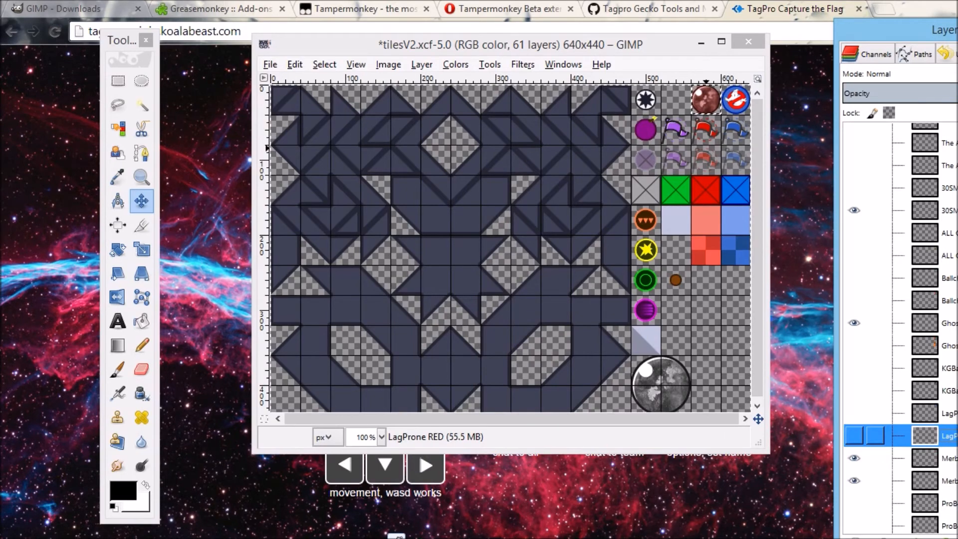
double_click(945, 458)
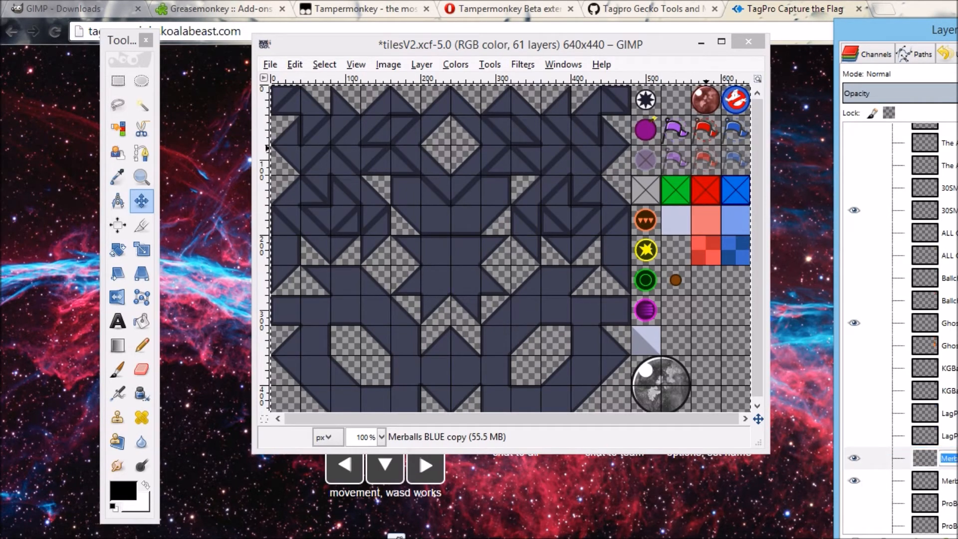
type("Merb")
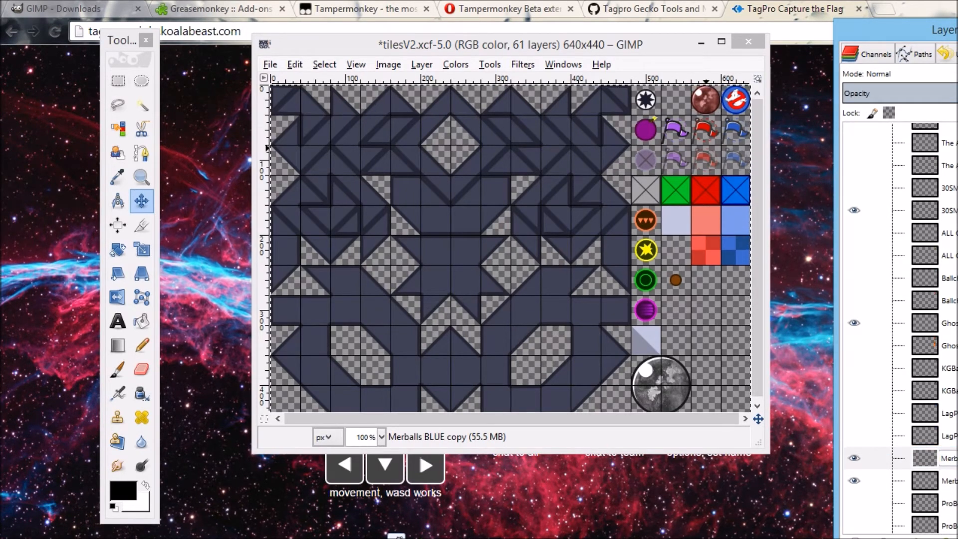
key("Return")
left_click_drag(946, 458, 945, 486)
left_click(945, 458)
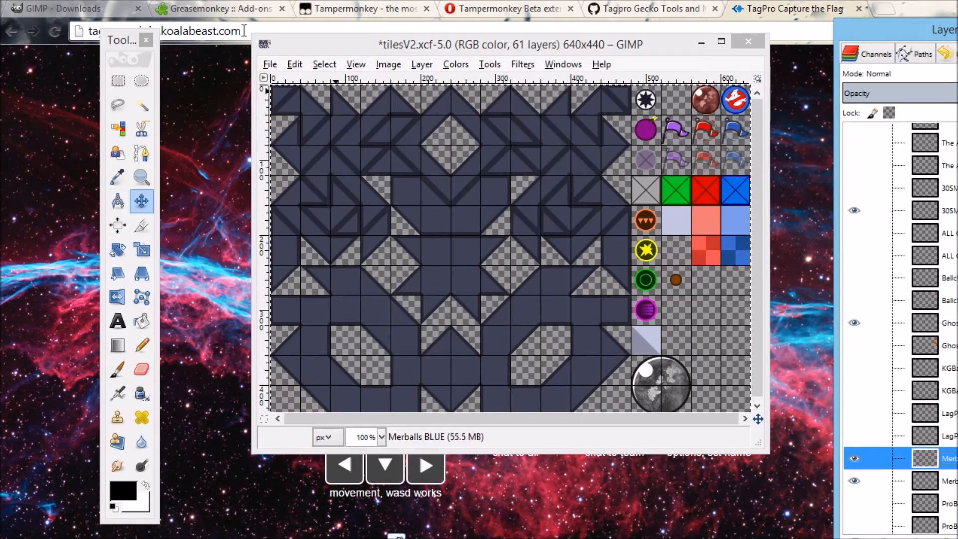
Open MBM Jersey Blue.png from the Downloads folder as a separate image
left_click(270, 64)
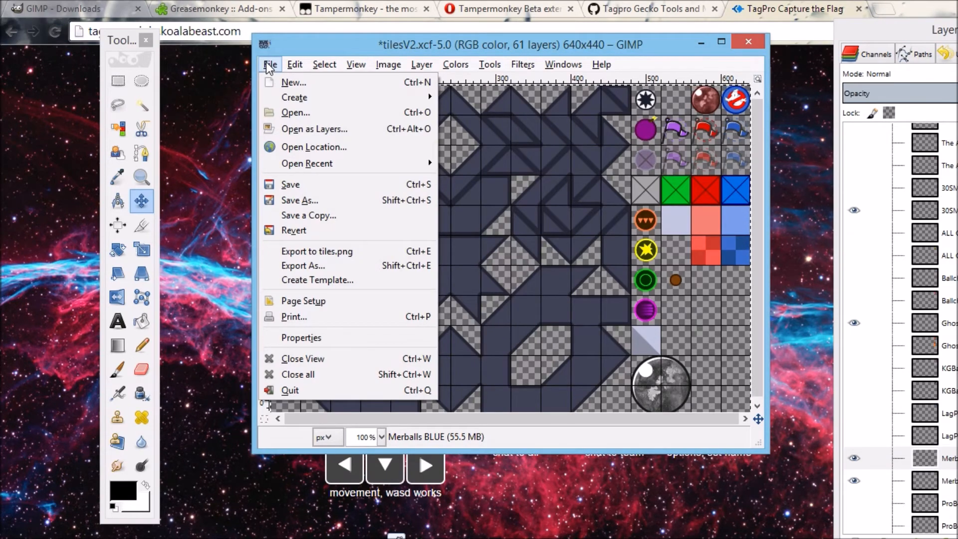
left_click(314, 112)
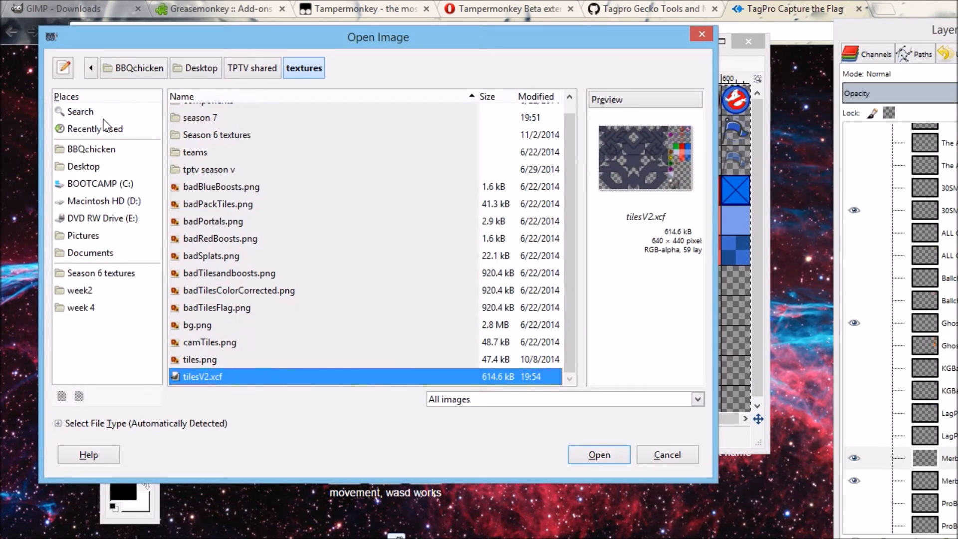
left_click(124, 72)
double_click(194, 198)
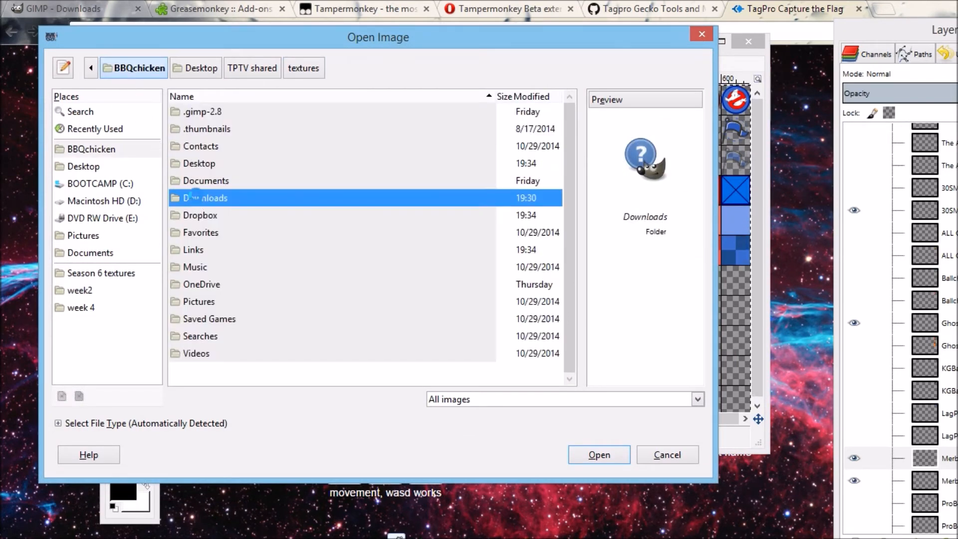
left_click(236, 148)
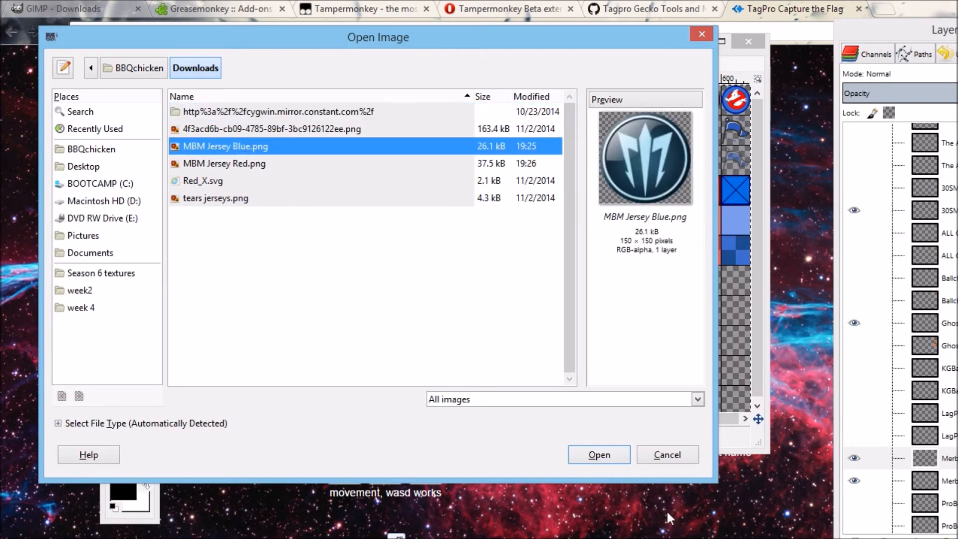
left_click(623, 458)
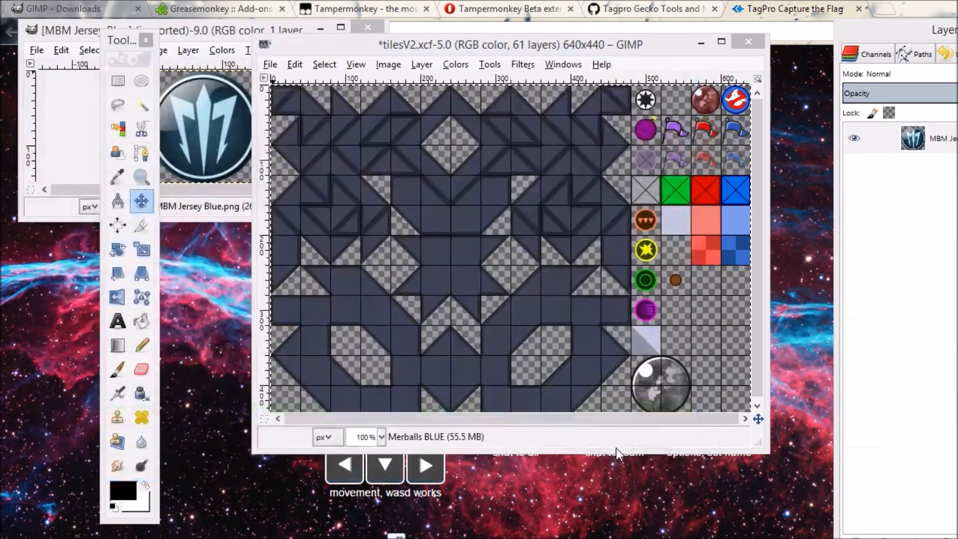
Autocrop the MBM Jersey Blue image and enlarge its window
left_click_drag(192, 19, 360, 65)
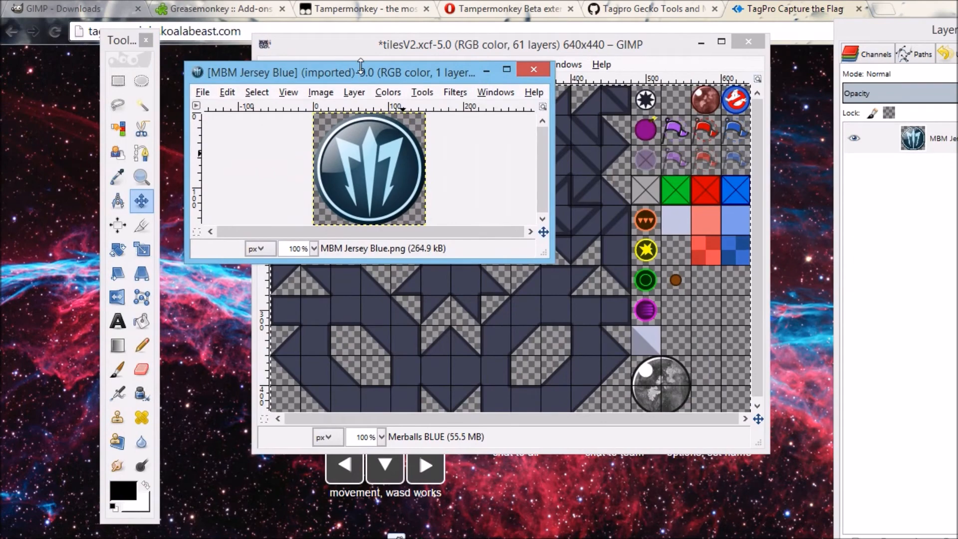
left_click(322, 92)
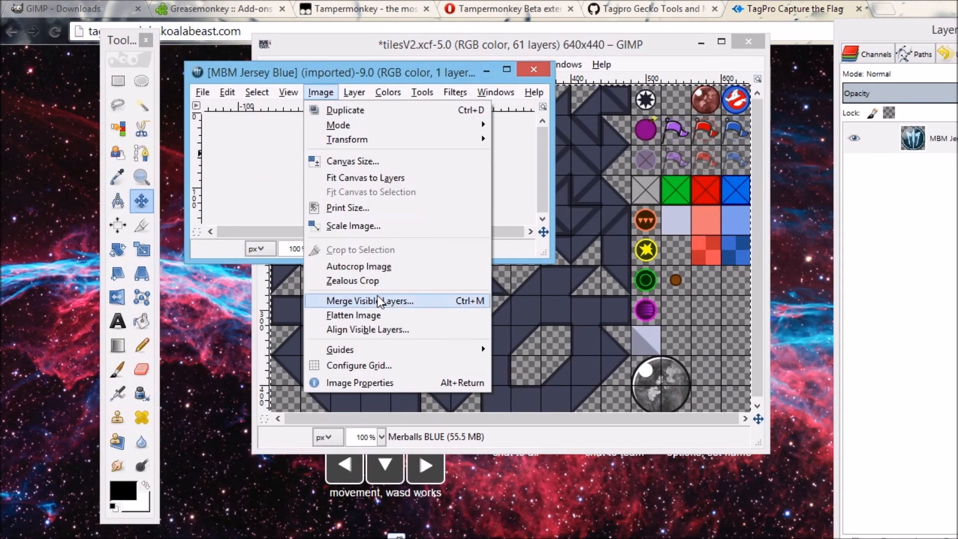
left_click(376, 268)
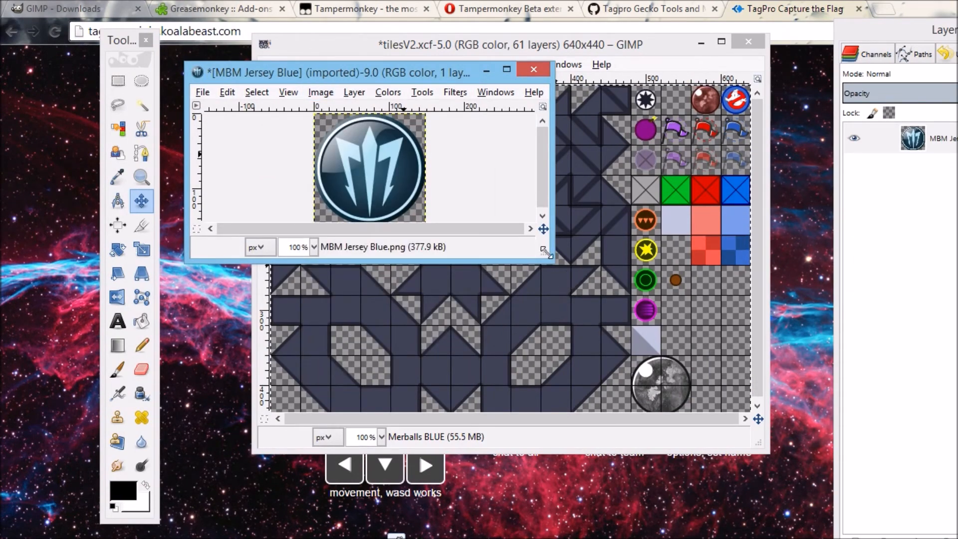
left_click_drag(551, 257, 707, 350)
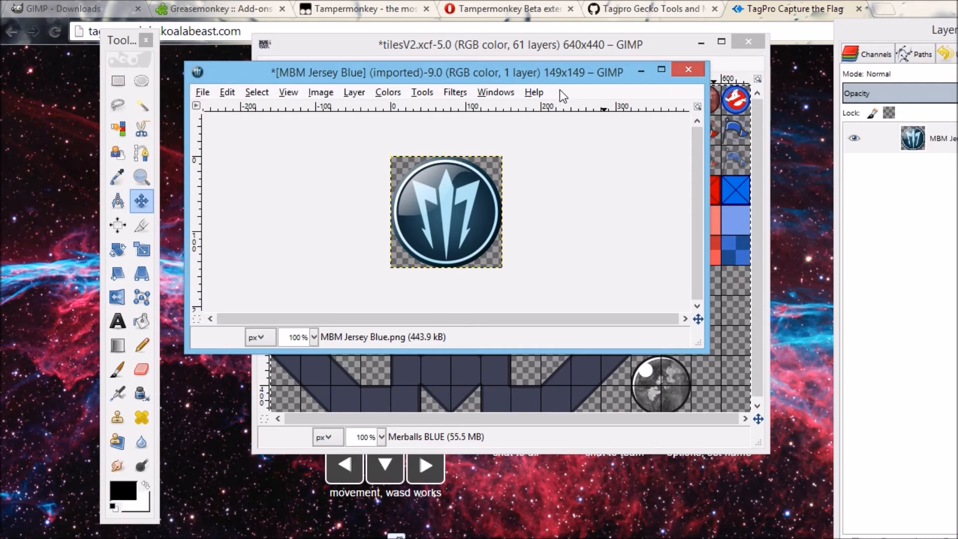
Overwrite MBM Jersey Blue.png with the cropped image and close that image
left_click(203, 92)
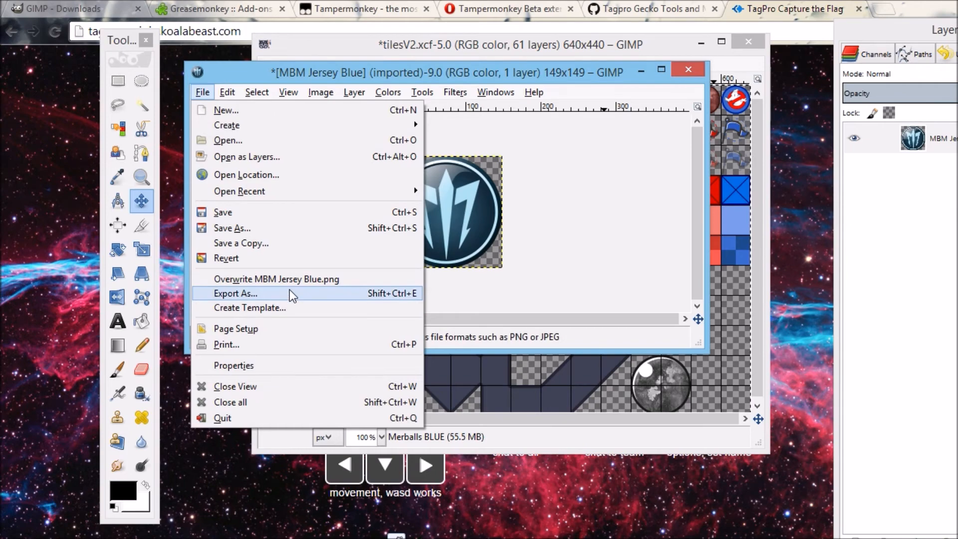
left_click(298, 280)
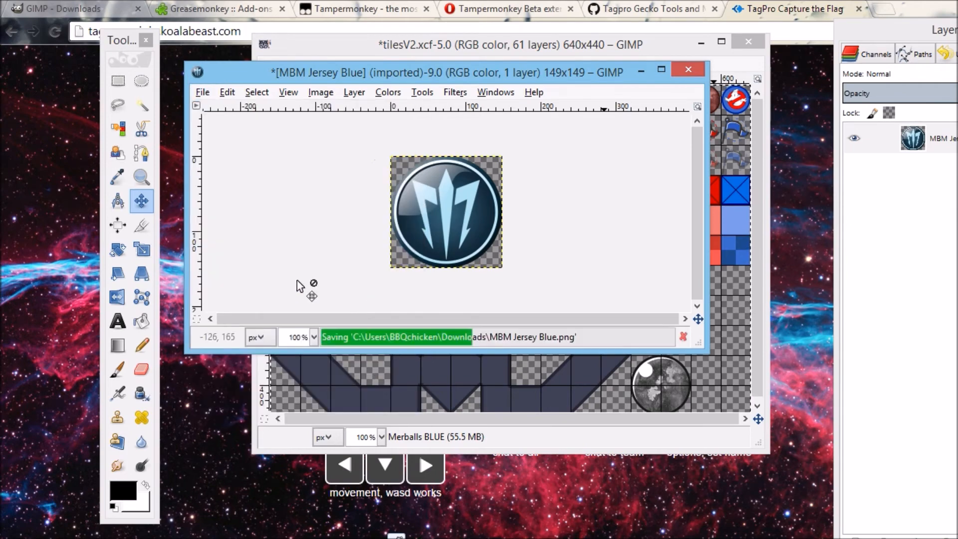
left_click(686, 69)
left_click(484, 318)
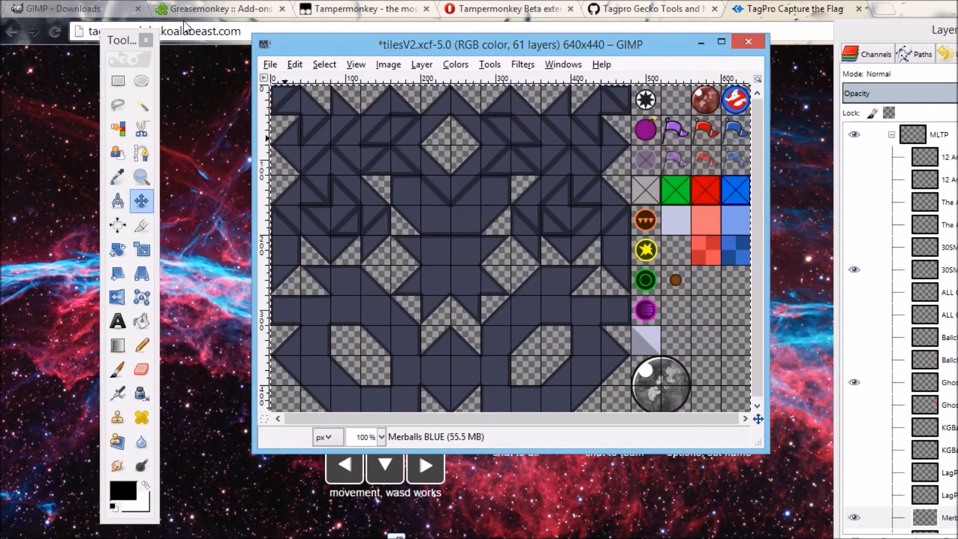
Hide the blue Ghost and red 30SM ball layers in the MLTP group of tilesV2
left_click(270, 64)
mouse_move(295, 64)
left_click(371, 38)
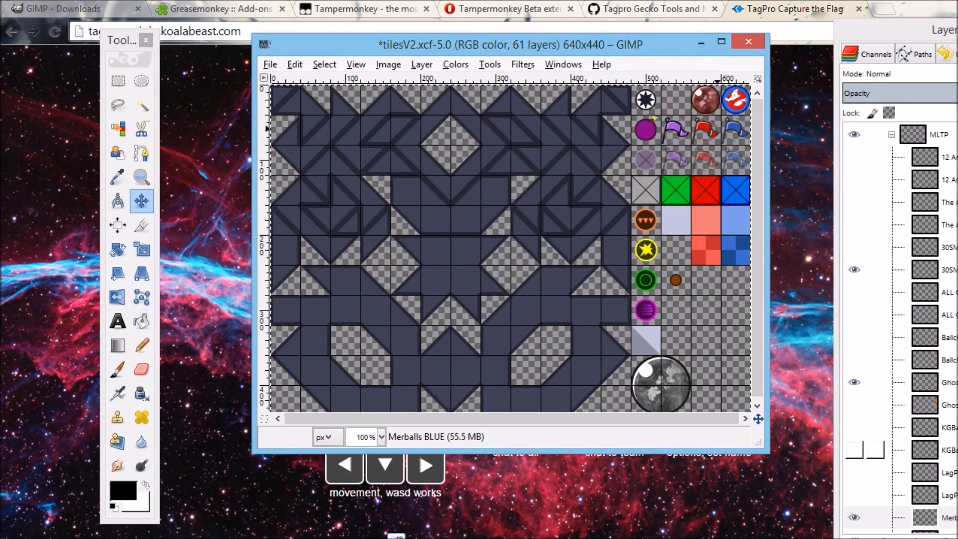
left_click(859, 383)
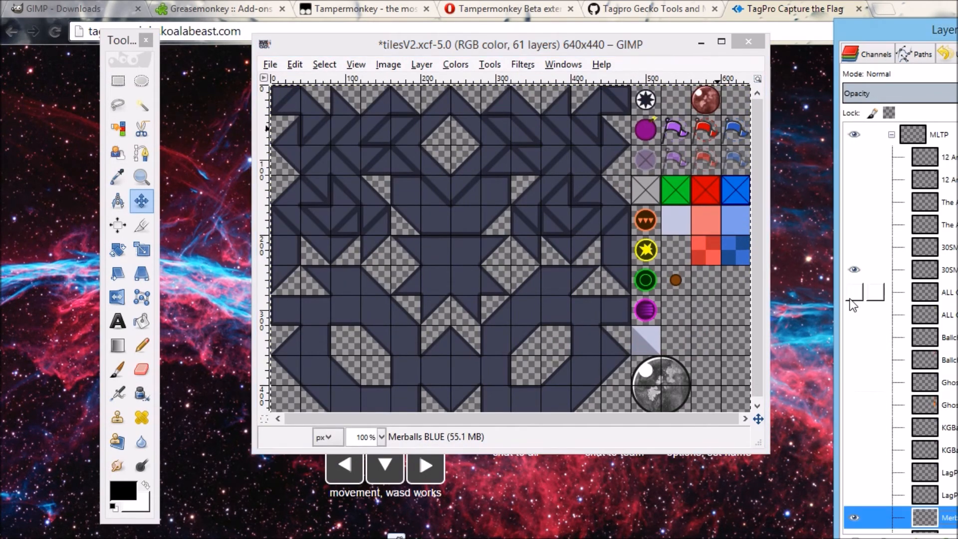
left_click(855, 272)
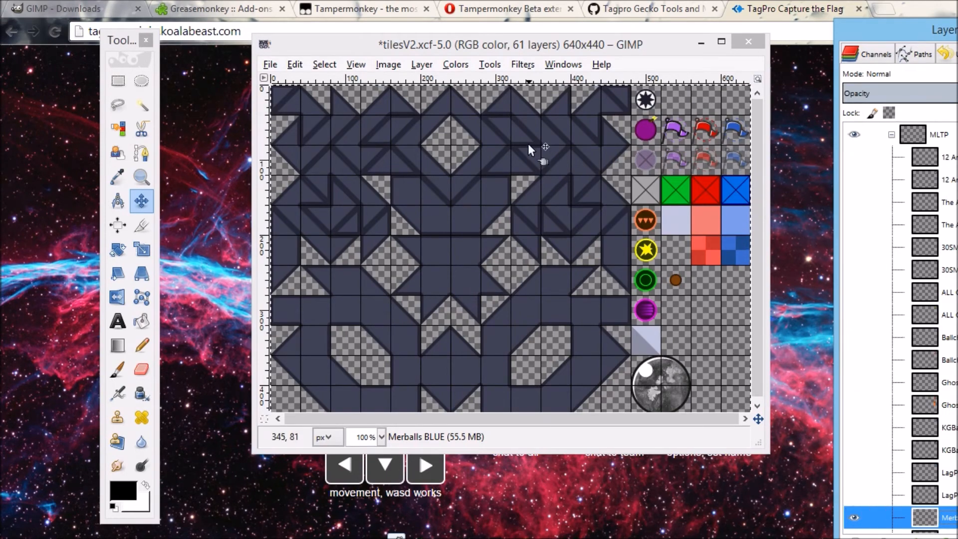
Bring MBM Jersey Blue.png from the Downloads folder into tilesV2 as a new layer
left_click(270, 64)
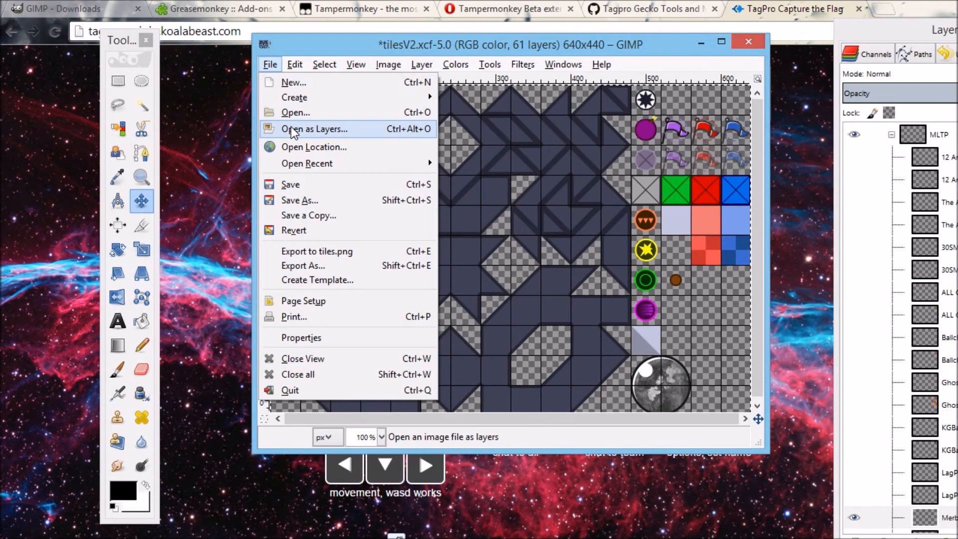
left_click(292, 112)
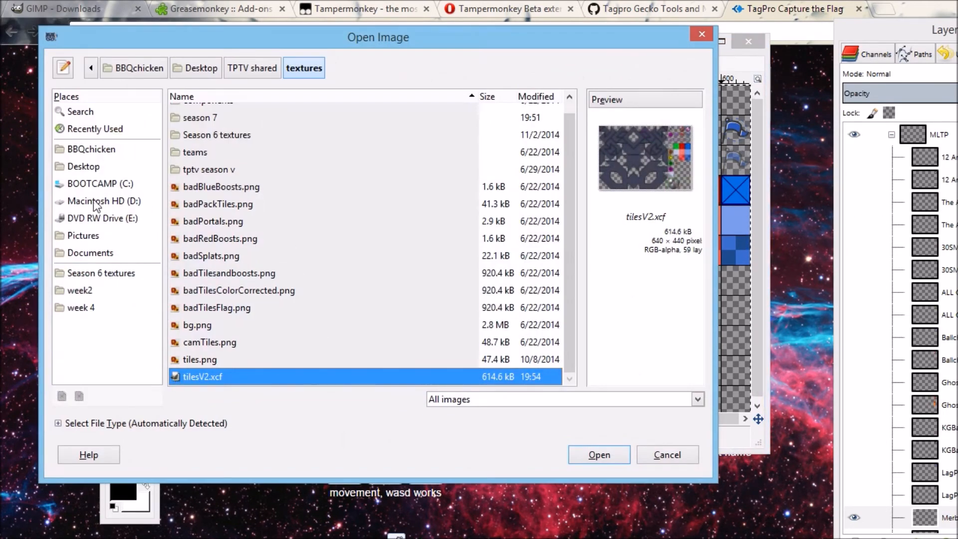
left_click(86, 149)
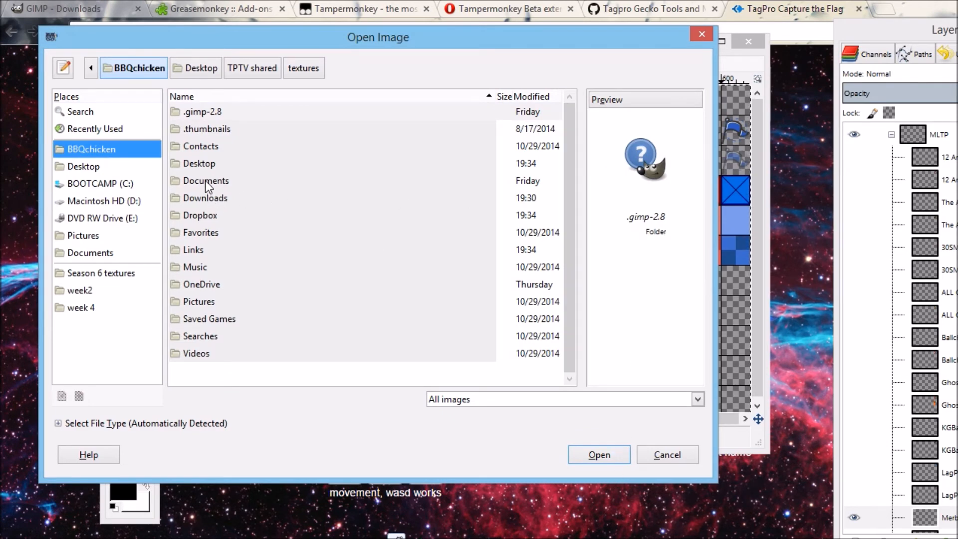
double_click(205, 198)
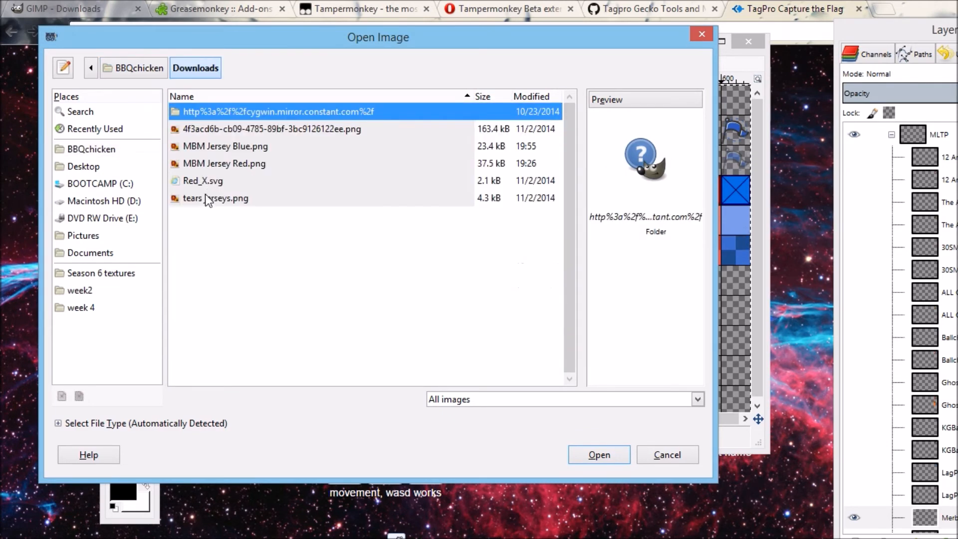
left_click(234, 152)
left_click(600, 455)
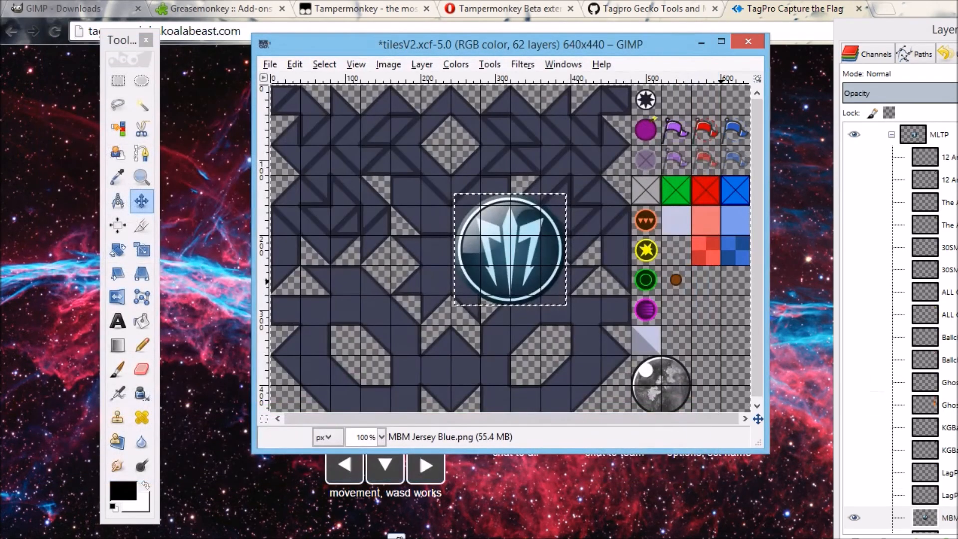
Delete the old Merballs BLUE and Merballs RED layers from the MLTP group
scroll(889, 386, "down", 5)
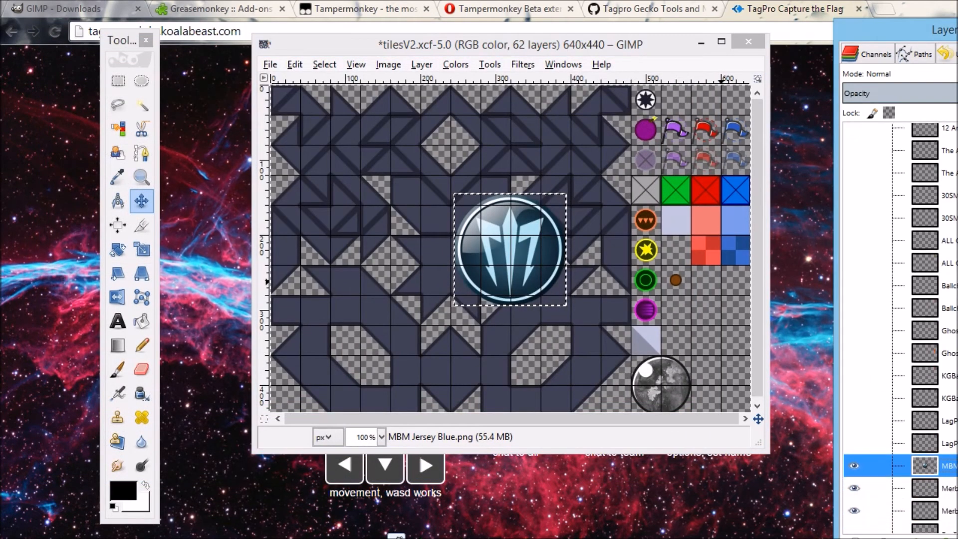
left_click(889, 371)
left_click(888, 393)
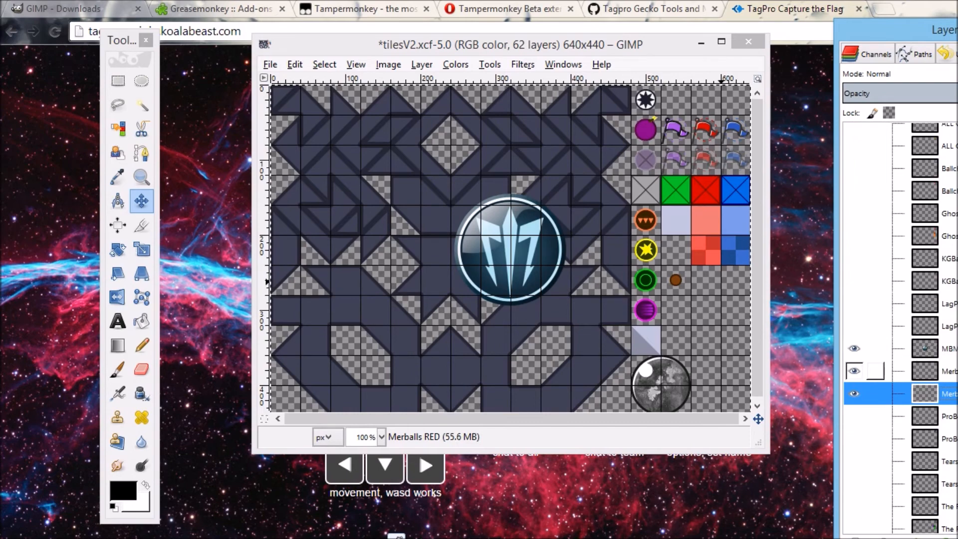
right_click(888, 371)
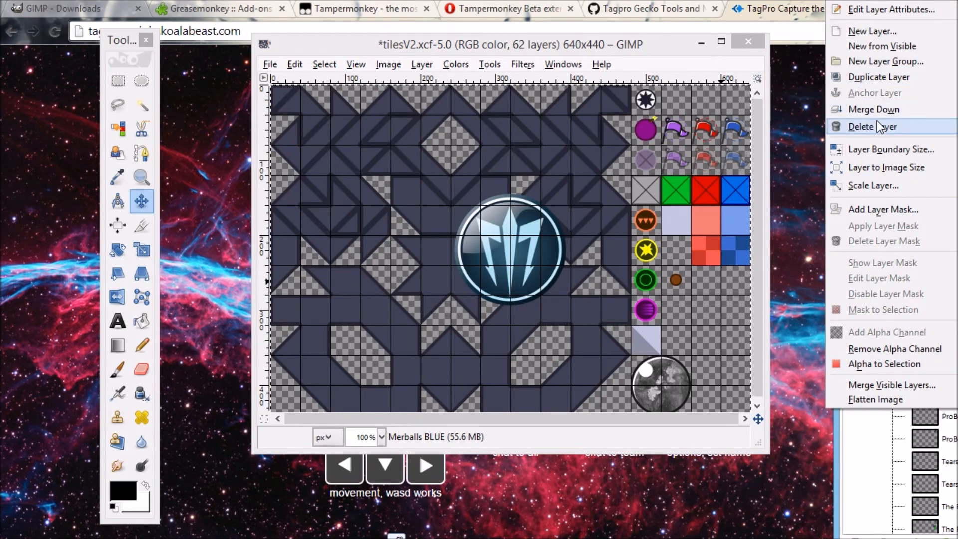
left_click(890, 130)
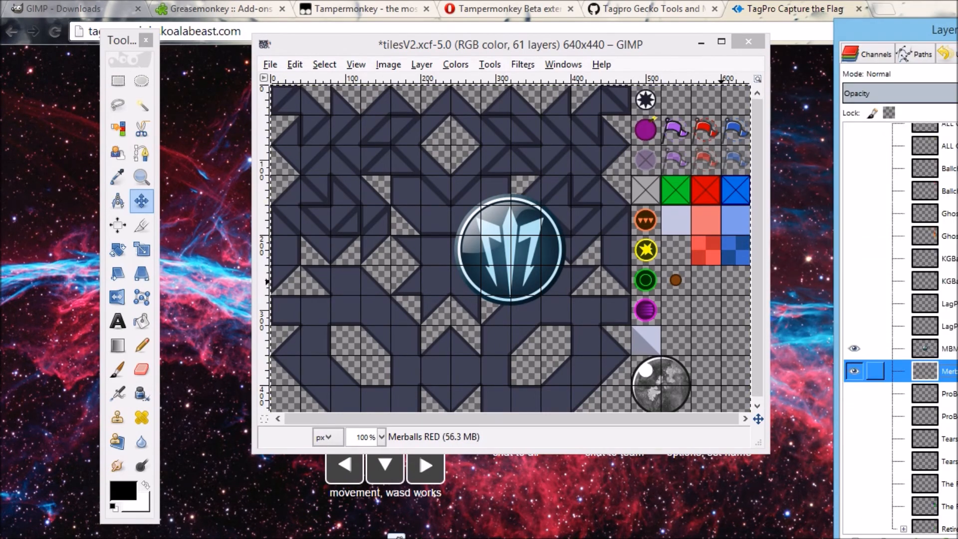
right_click(888, 369)
left_click(882, 127)
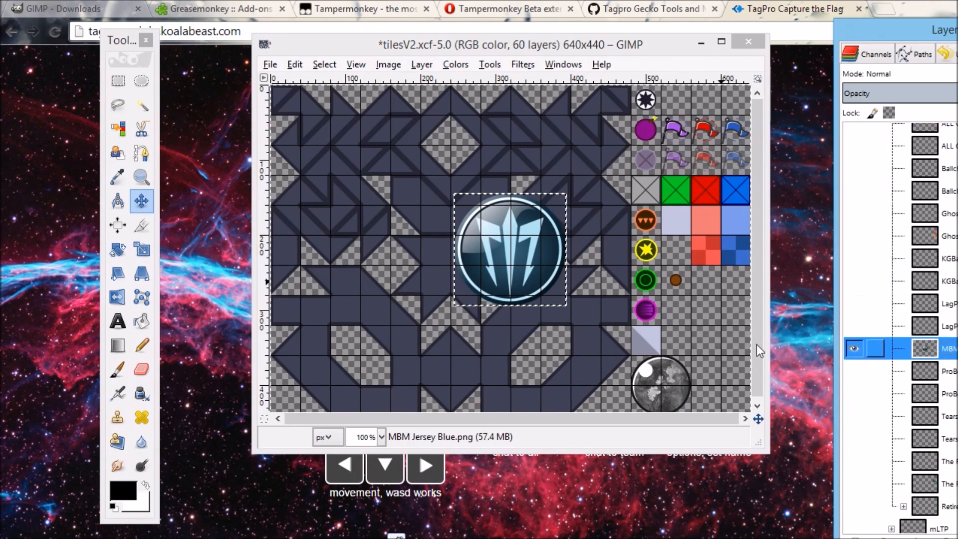
Shift the MBM Jersey Blue layer up towards the flag tiles and scale it to 38 × 38 px with Sinc (Lanczos3) interpolation
left_click(270, 64)
left_click(549, 44)
left_click_drag(508, 253, 546, 175)
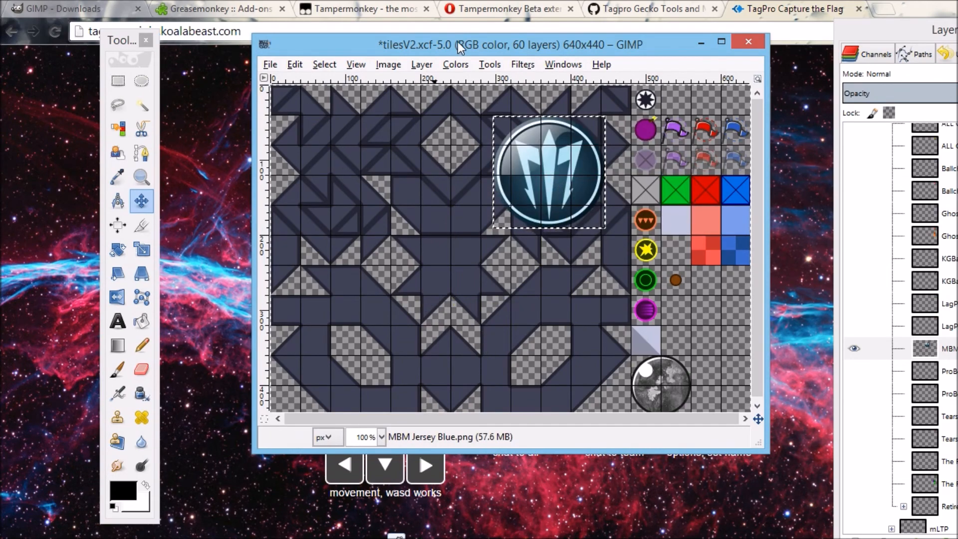
left_click(422, 64)
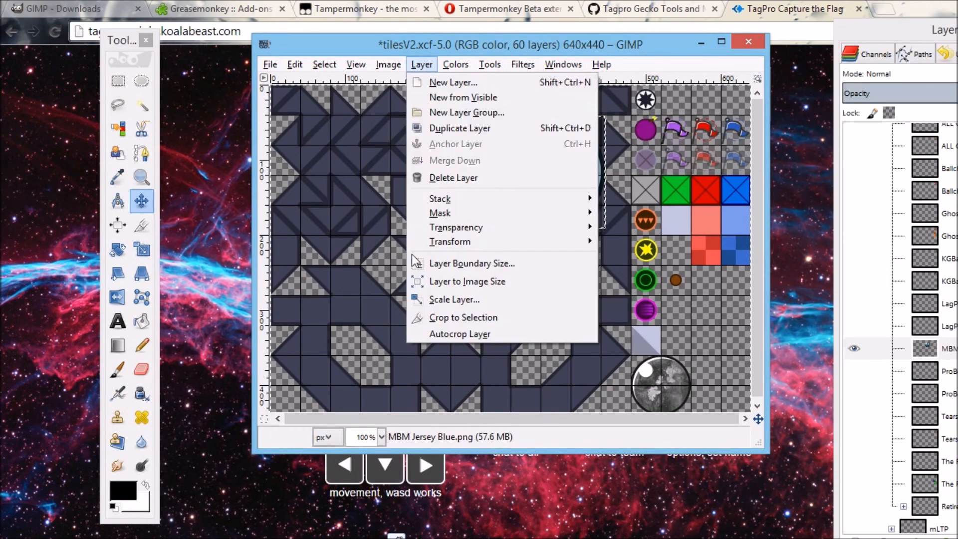
left_click(471, 296)
type("38")
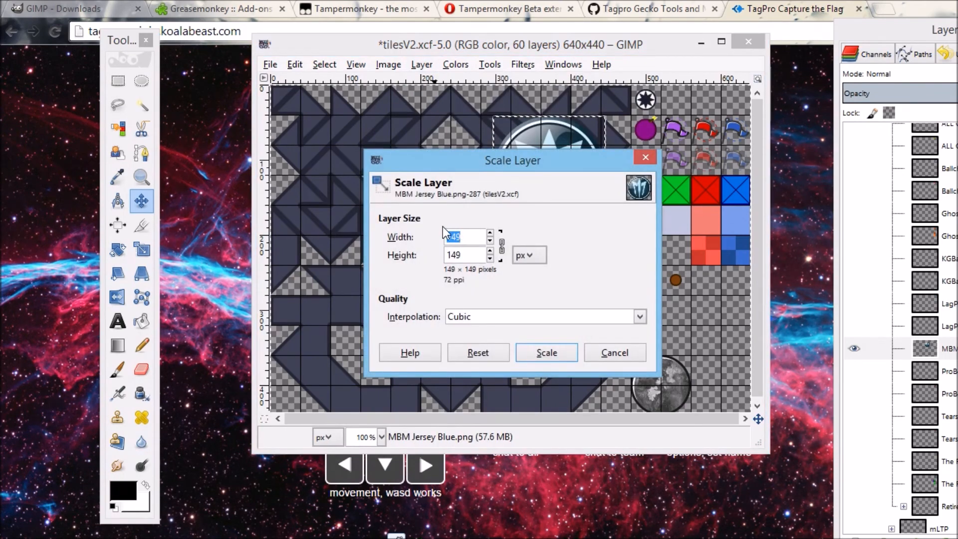
left_click(464, 255)
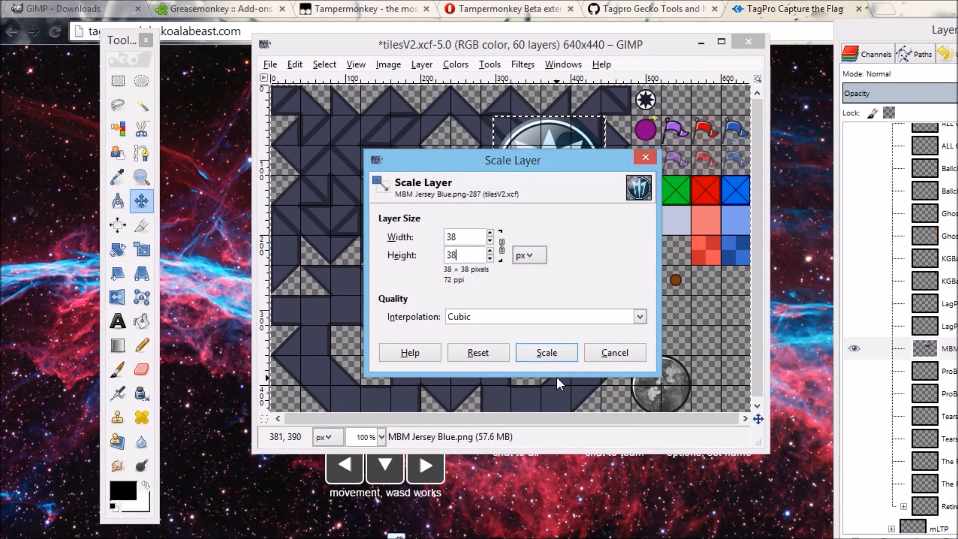
left_click(584, 318)
left_click(479, 387)
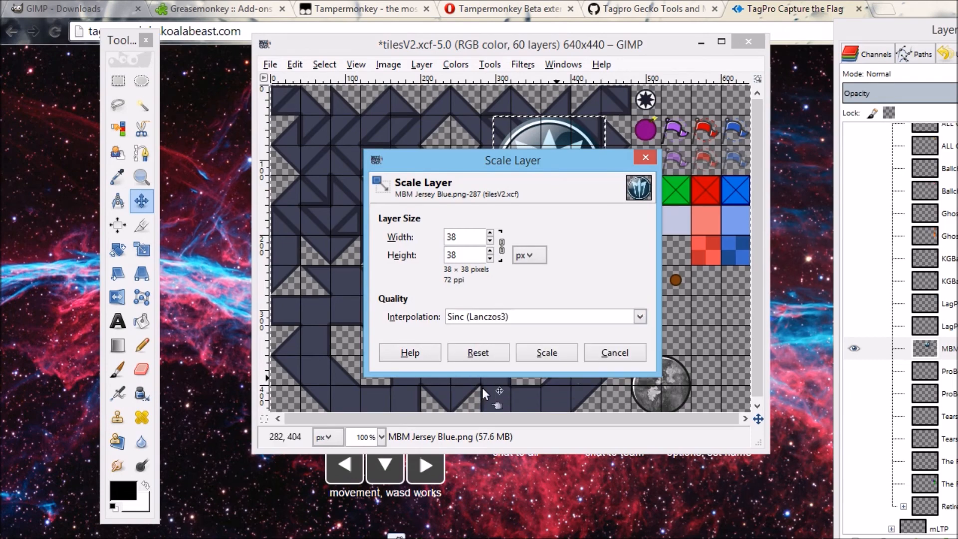
left_click(561, 353)
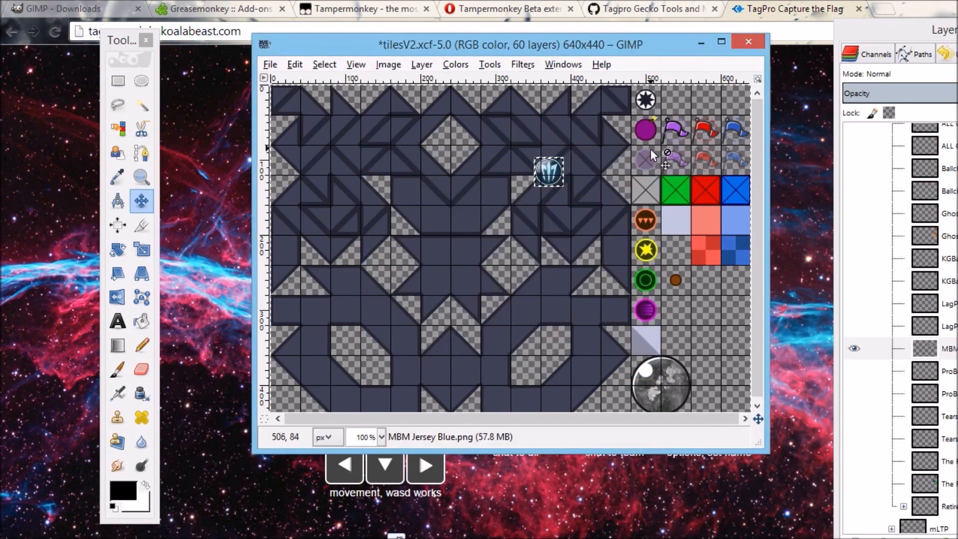
Enable Snap to Grid and move the scaled jersey ball into the grid cell directly above the blue flag
left_click(142, 202)
left_click_drag(538, 168, 622, 128)
left_click(390, 66)
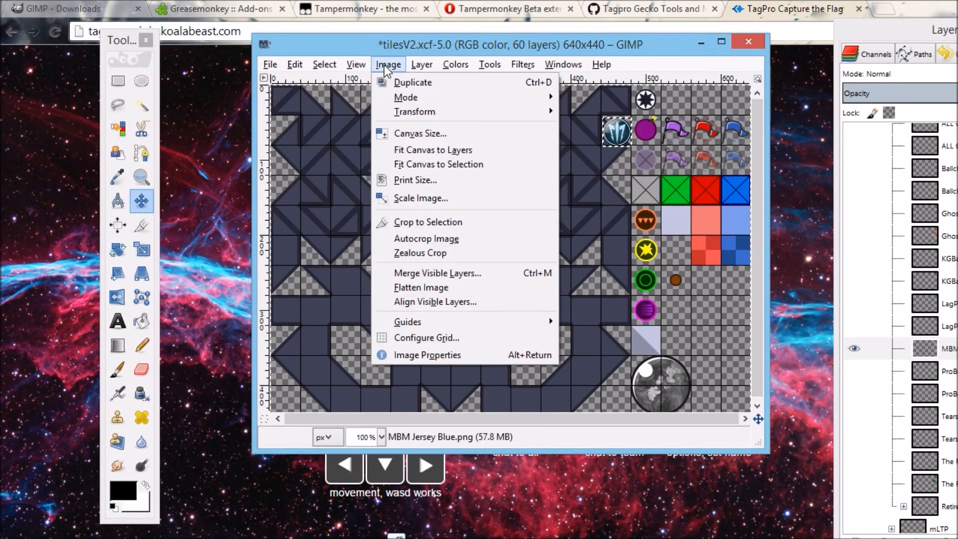
mouse_move(361, 64)
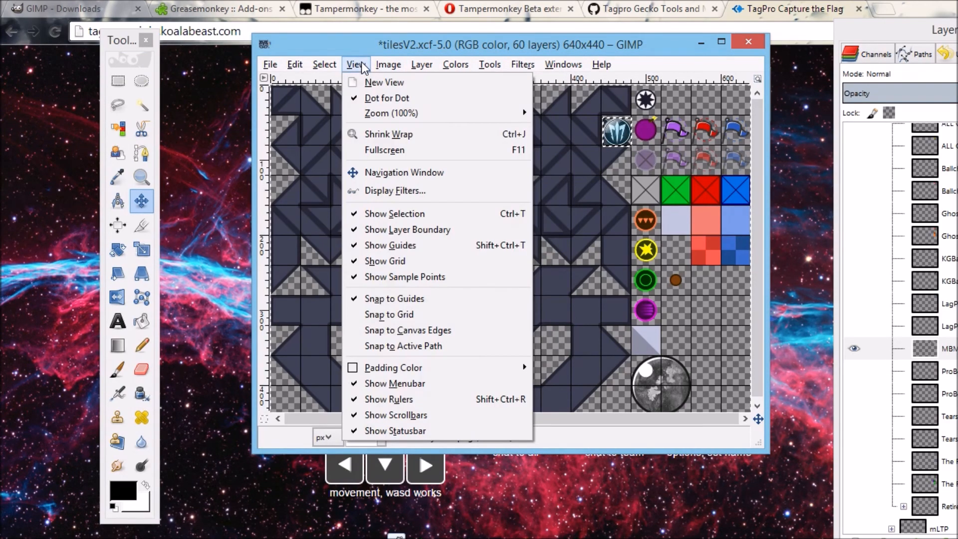
left_click(414, 313)
left_click_drag(609, 130, 730, 109)
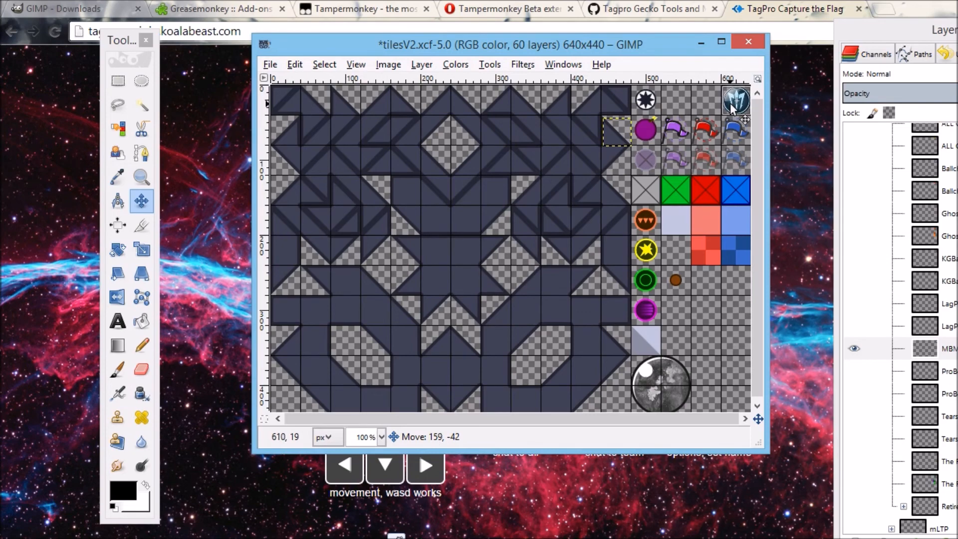
left_click_drag(730, 104, 730, 103)
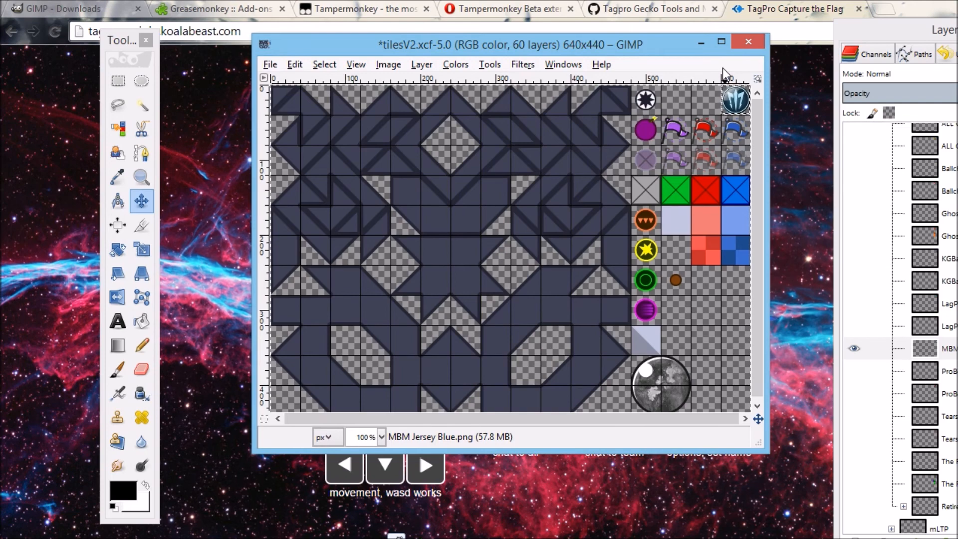
Examine the jersey ball's alignment in its grid cell at 300% zoom and compare it with the Ballchimedes RED layer boundary
left_click(356, 64)
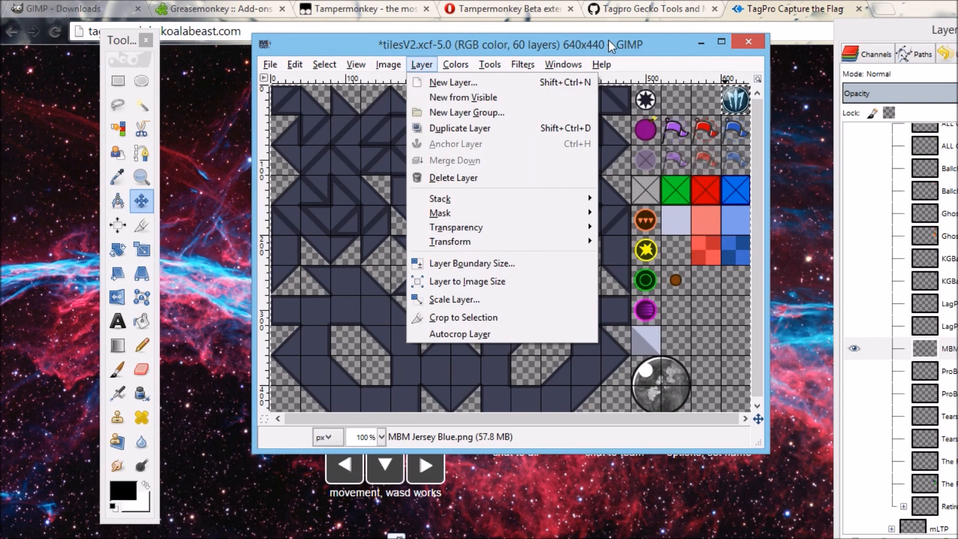
left_click(609, 26)
key("plus")
key("plus")
key("plus")
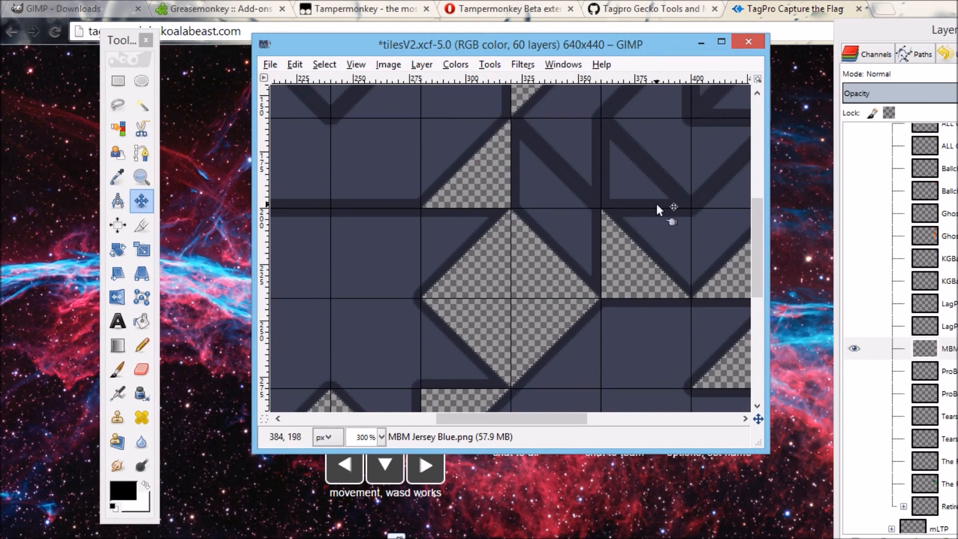
left_click_drag(494, 417, 808, 405)
left_click_drag(756, 222, 749, 125)
left_click(920, 191)
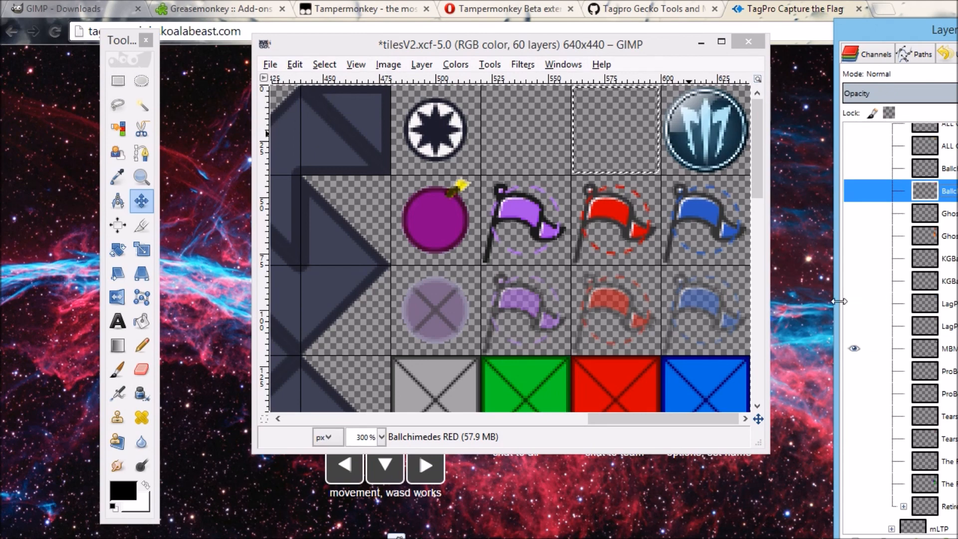
key("1")
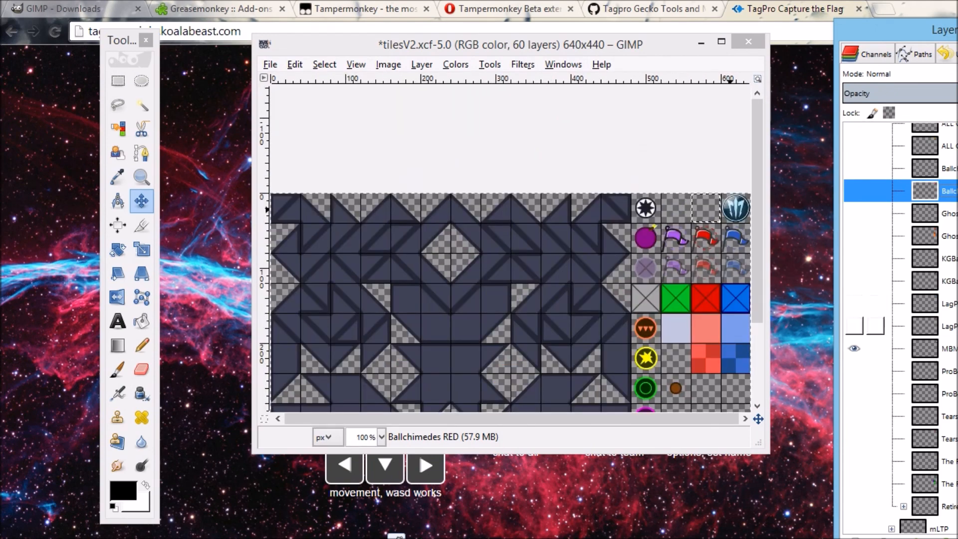
Rename the MBM Jersey Blue.png layer to MBM BLUE
double_click(913, 347)
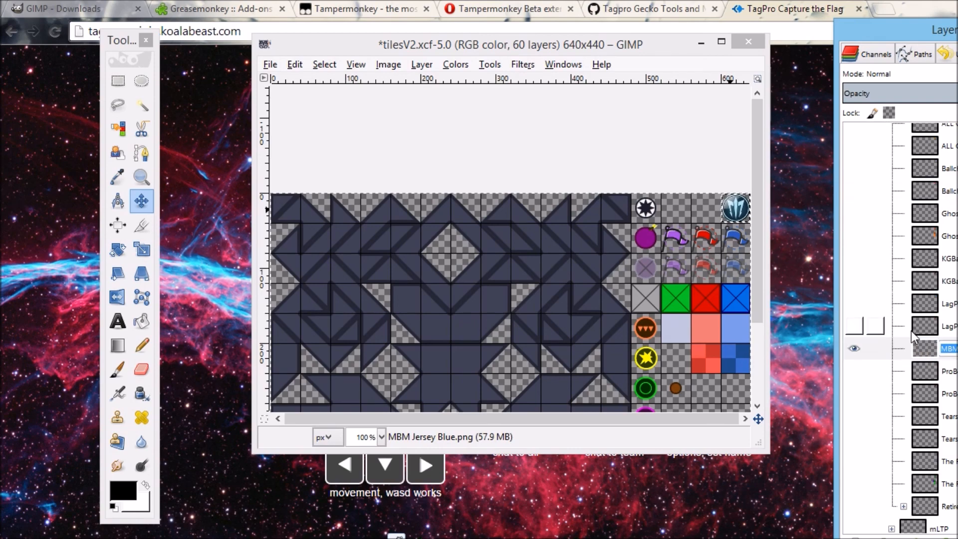
type("MBM BLUE")
key("Return")
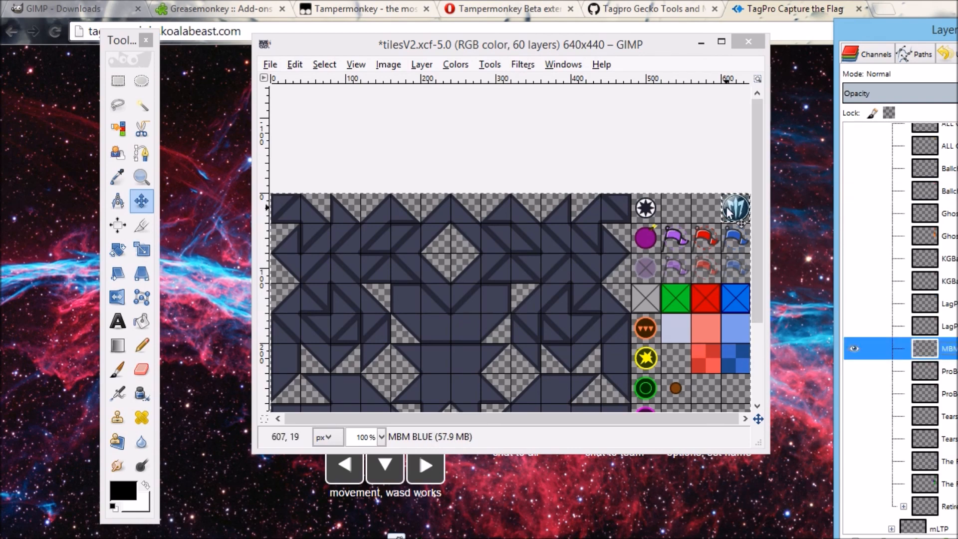
Show the red ball layer two rows below MBM BLUE and save tilesV2.xcf
left_click(854, 391)
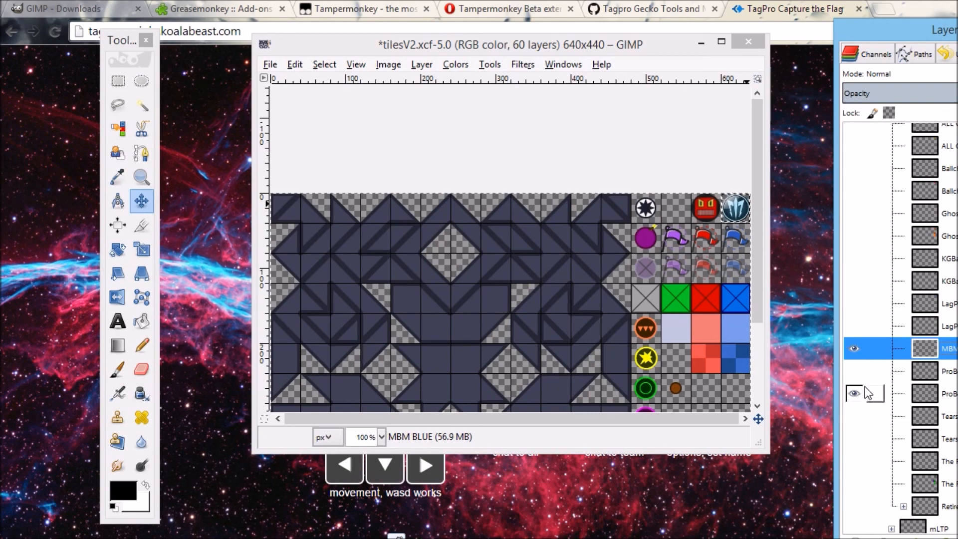
key("ctrl+s")
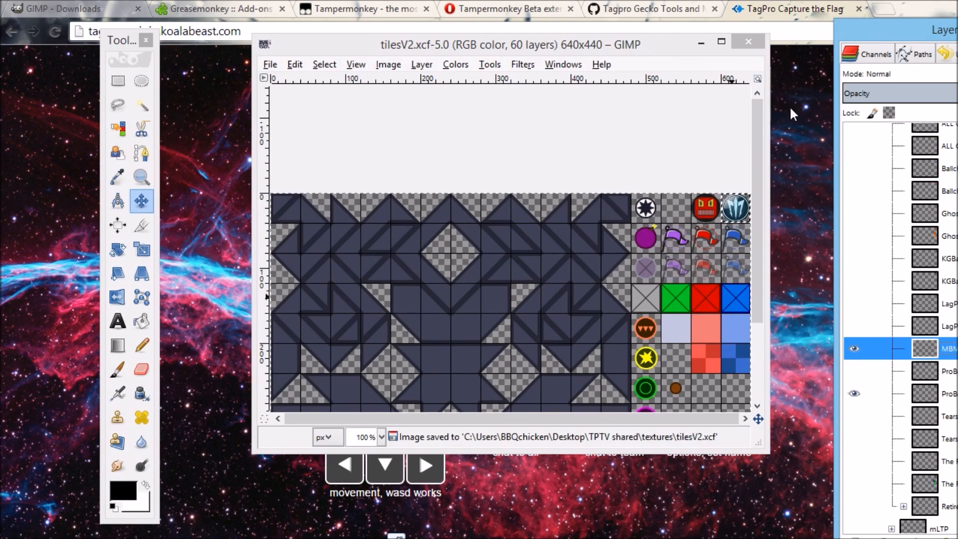
left_click_drag(755, 122, 762, 141)
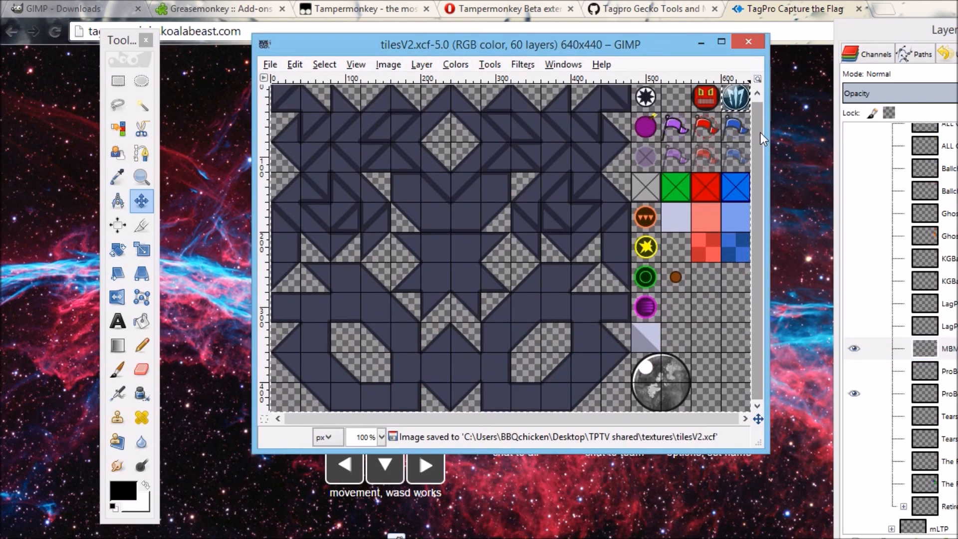